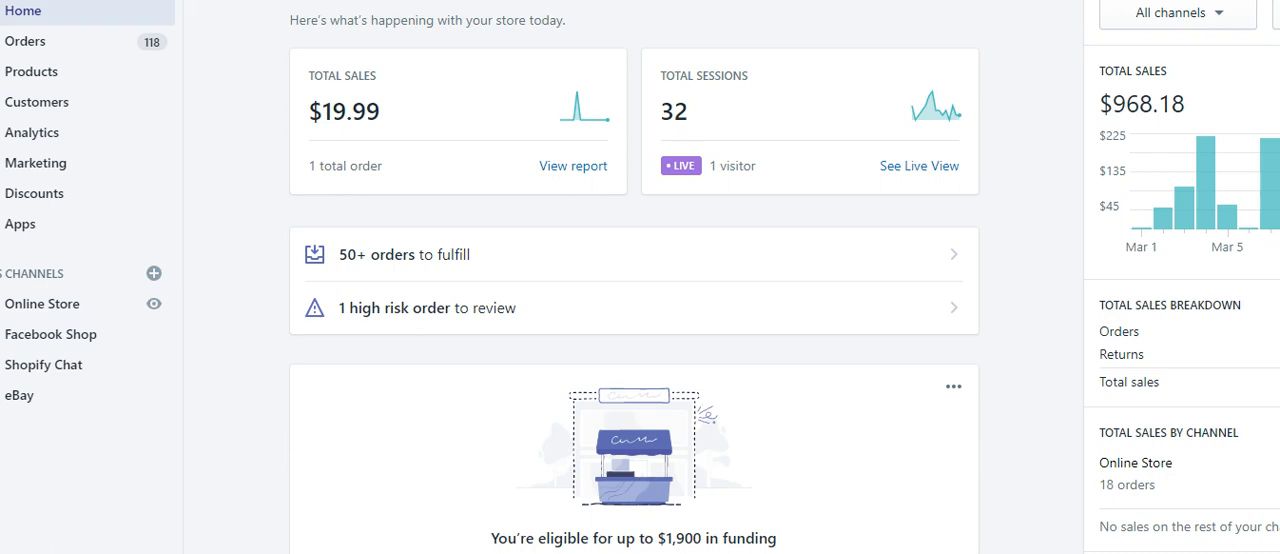
Step: Open Oberlo from the store's installed apps and look over its sales dashboard and top items
click(18, 229)
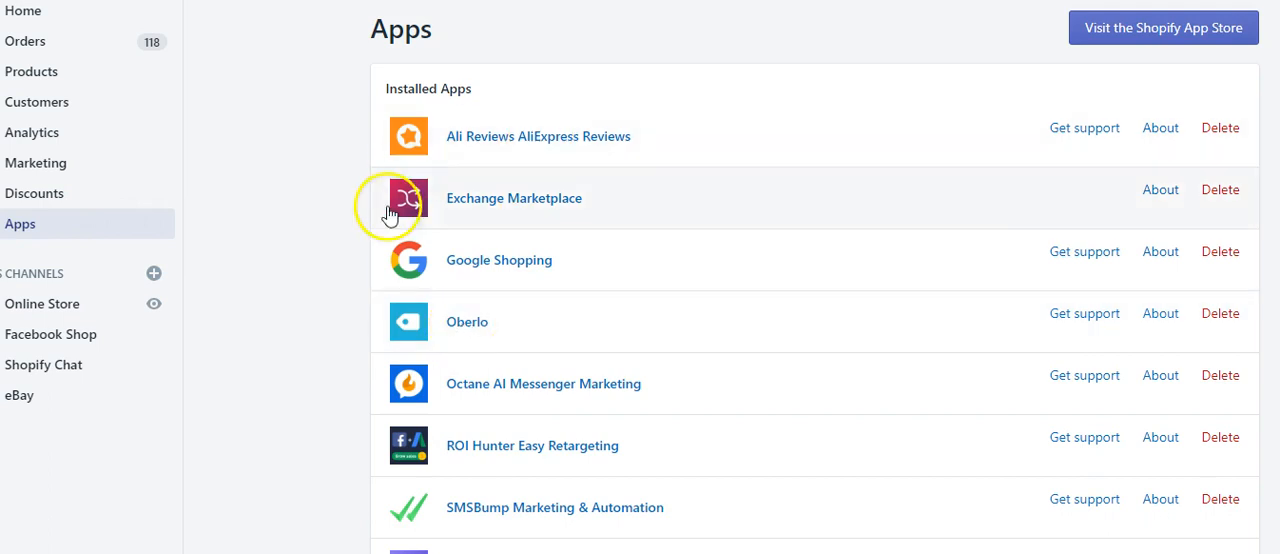
click(463, 333)
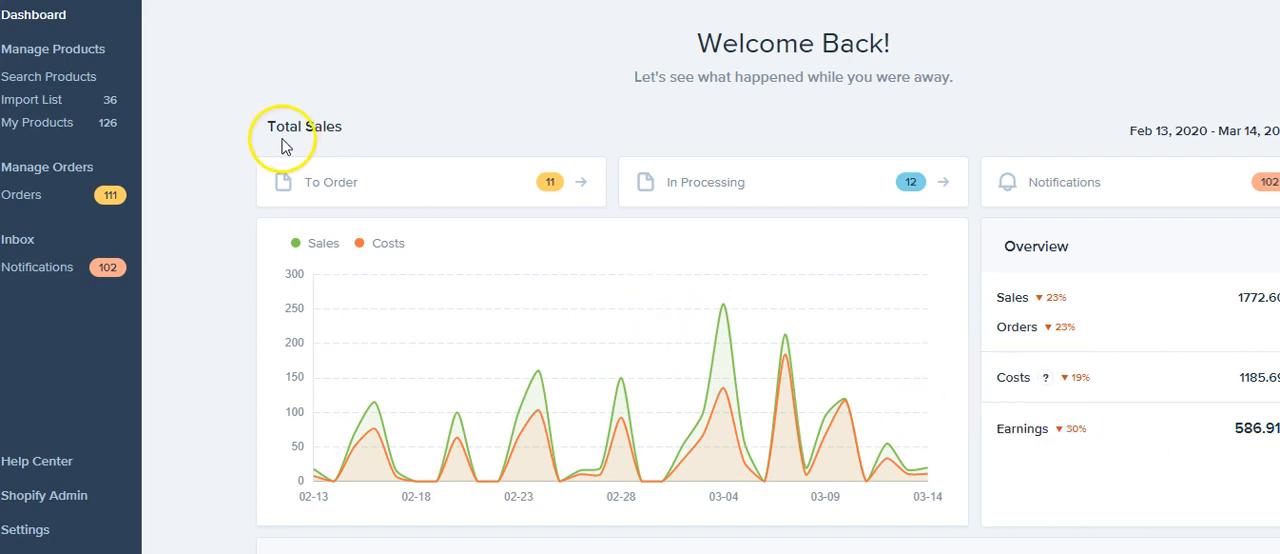
scroll(272, 149, down, 3)
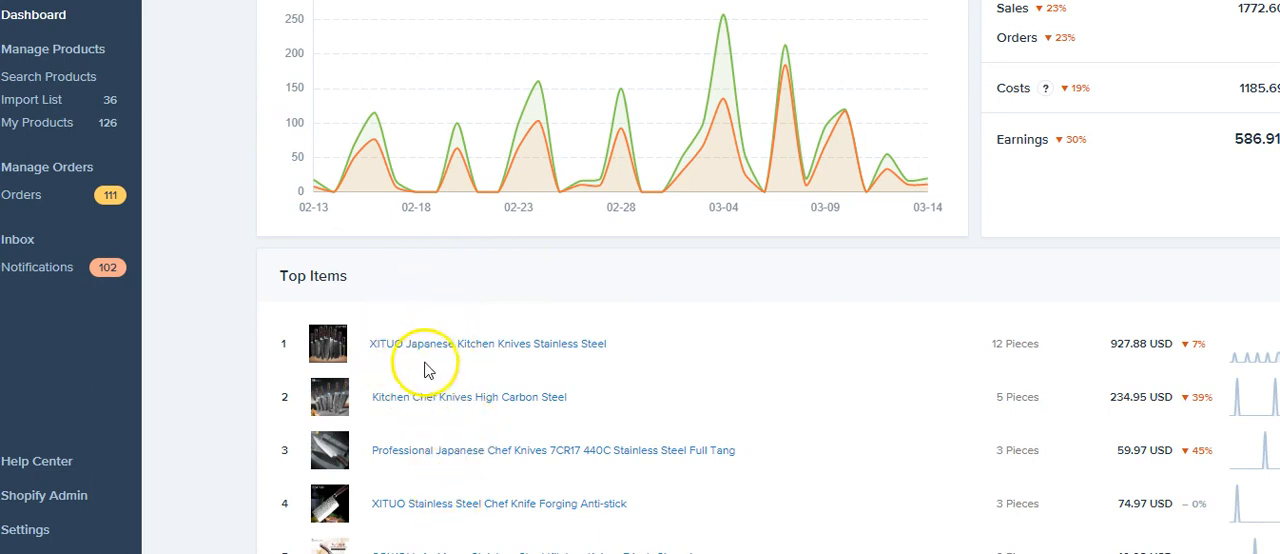
Step: Open Oberlo's list of products in the store and examine their prices, costs and cost-change notices
click(40, 124)
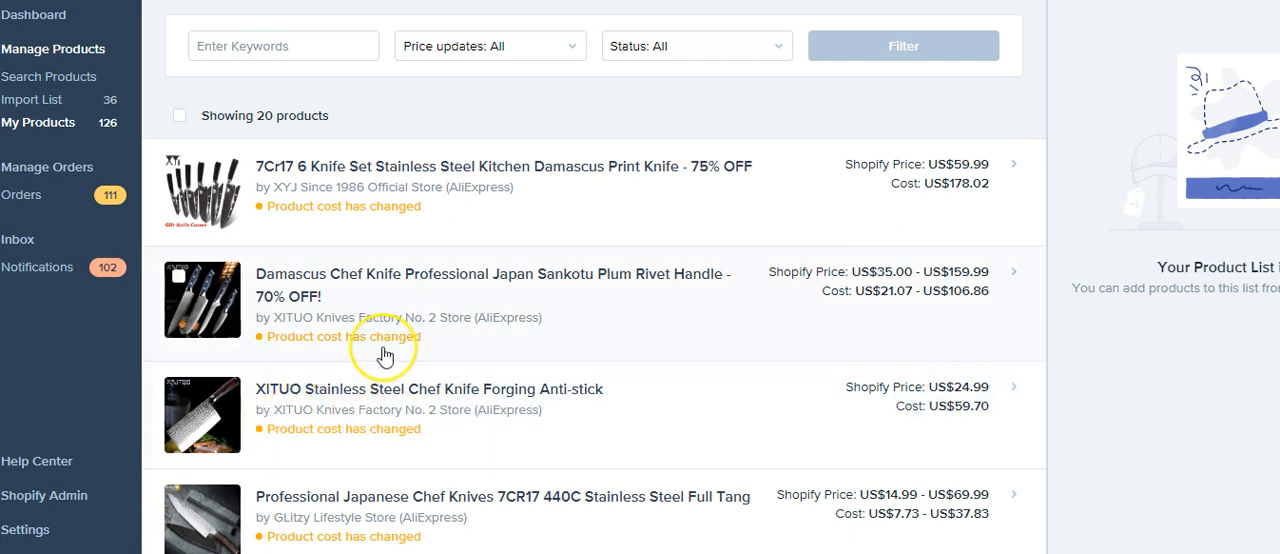
scroll(466, 354, down, 2)
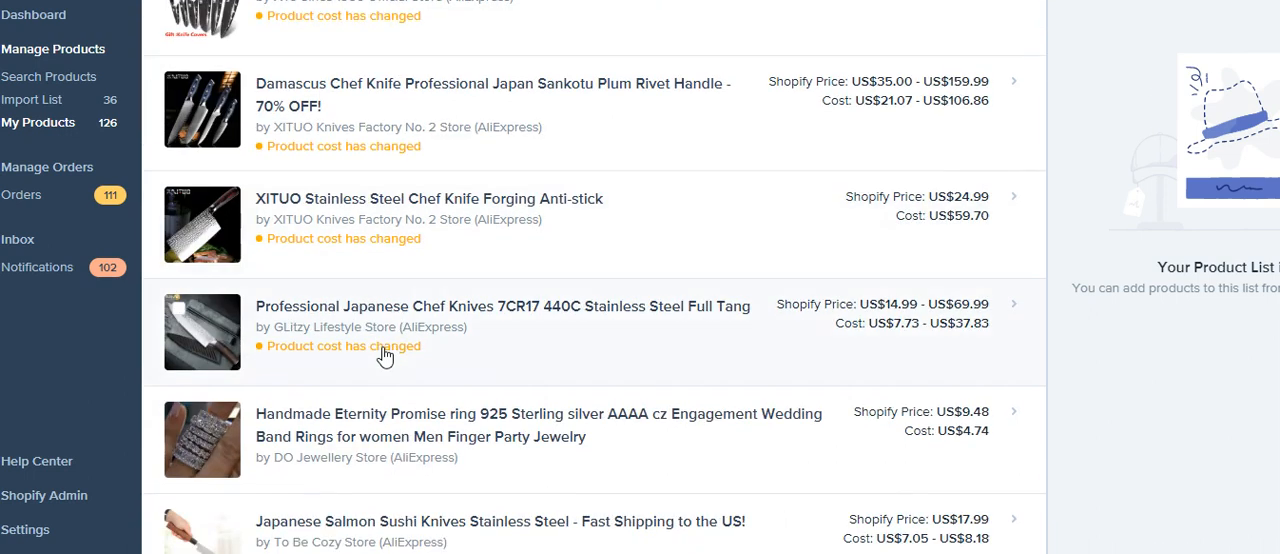
scroll(385, 357, down, 1)
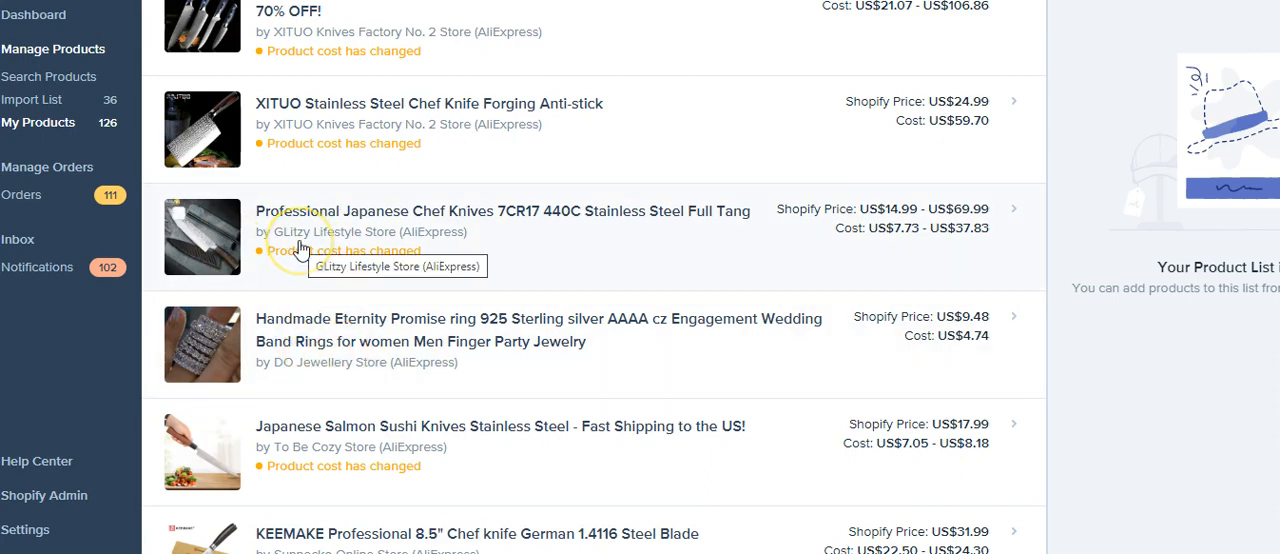
scroll(297, 255, down, 3)
scroll(297, 262, down, 8)
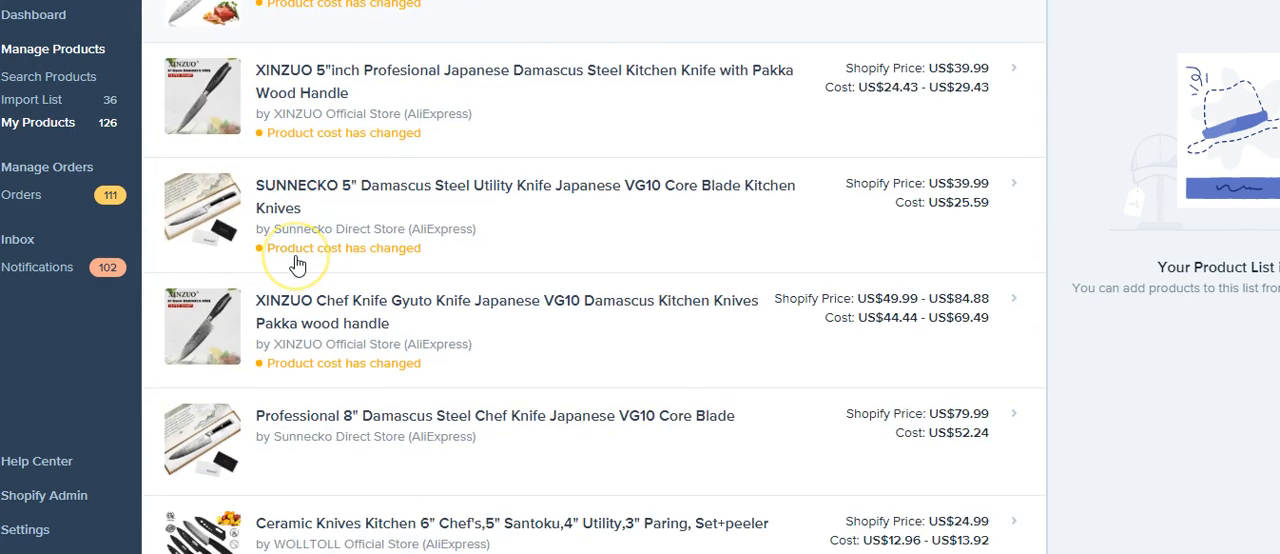
scroll(297, 262, down, 6)
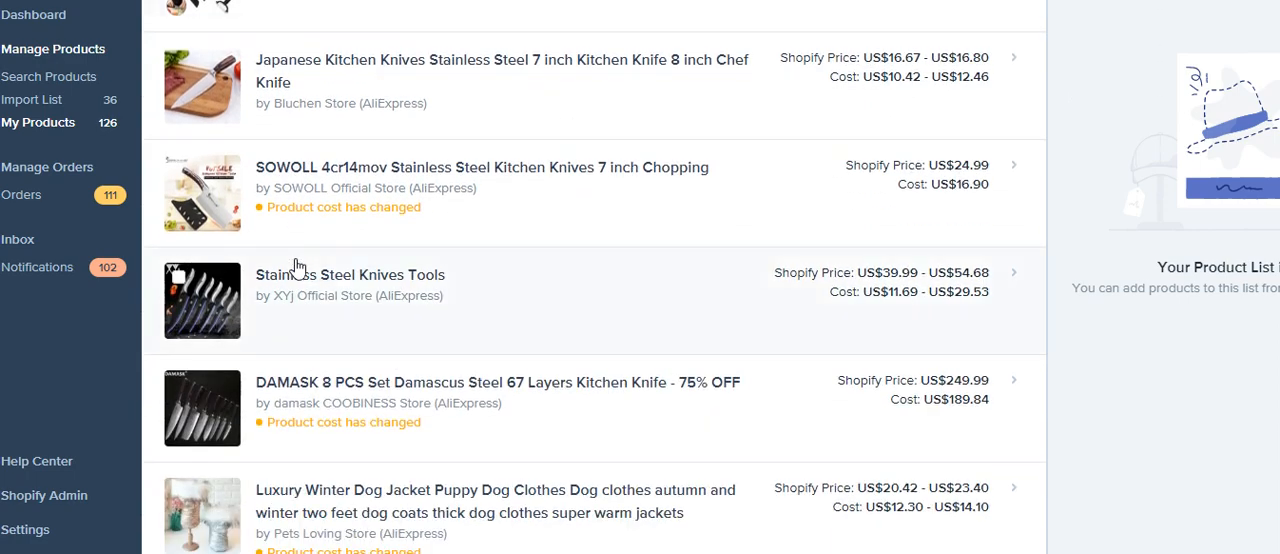
scroll(314, 263, up, 20)
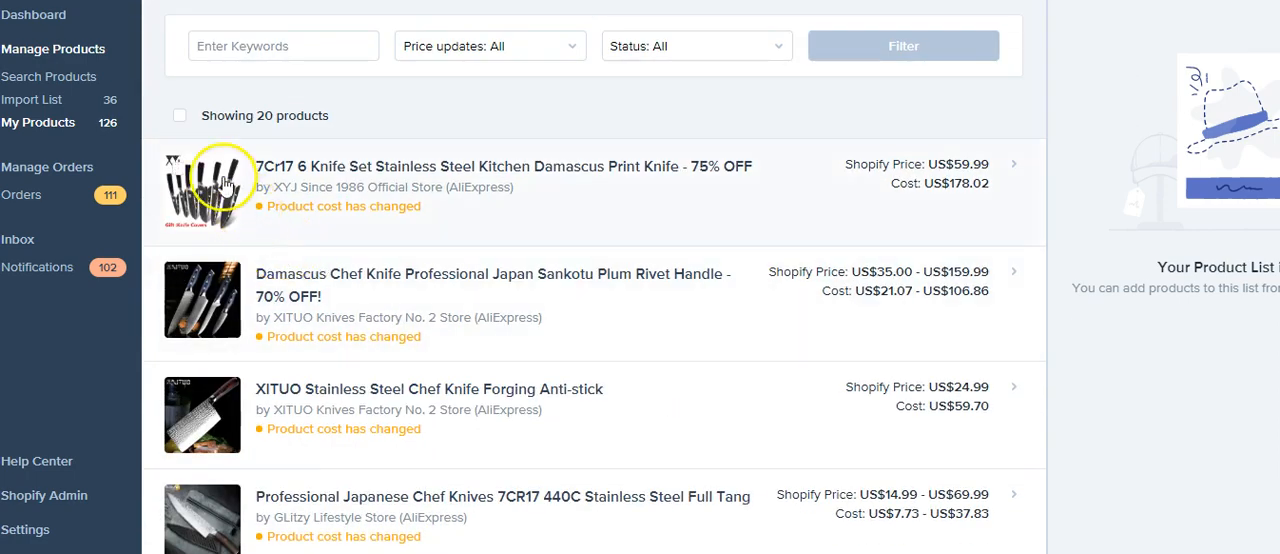
Step: Open the import list and show the description of the three-piece Japanese chef knife set
click(45, 105)
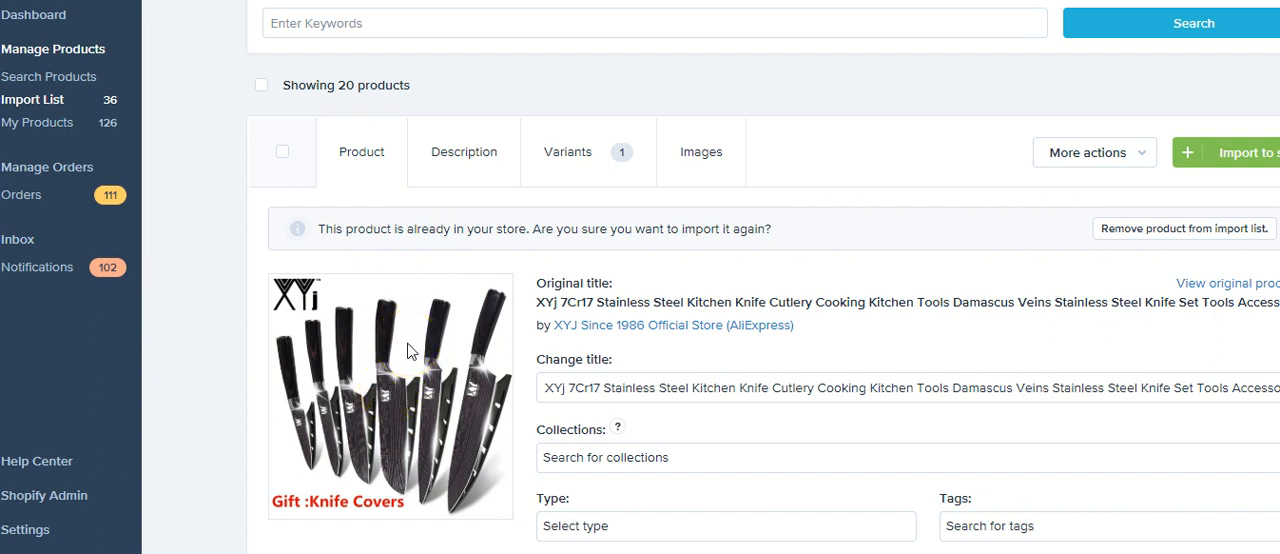
scroll(407, 345, down, 5)
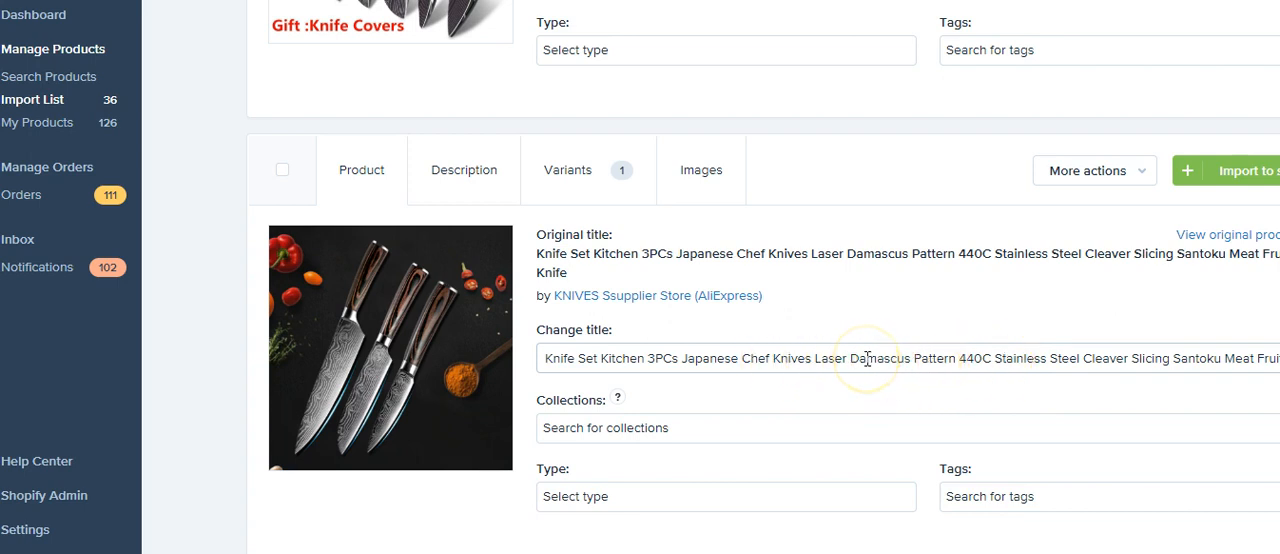
click(834, 337)
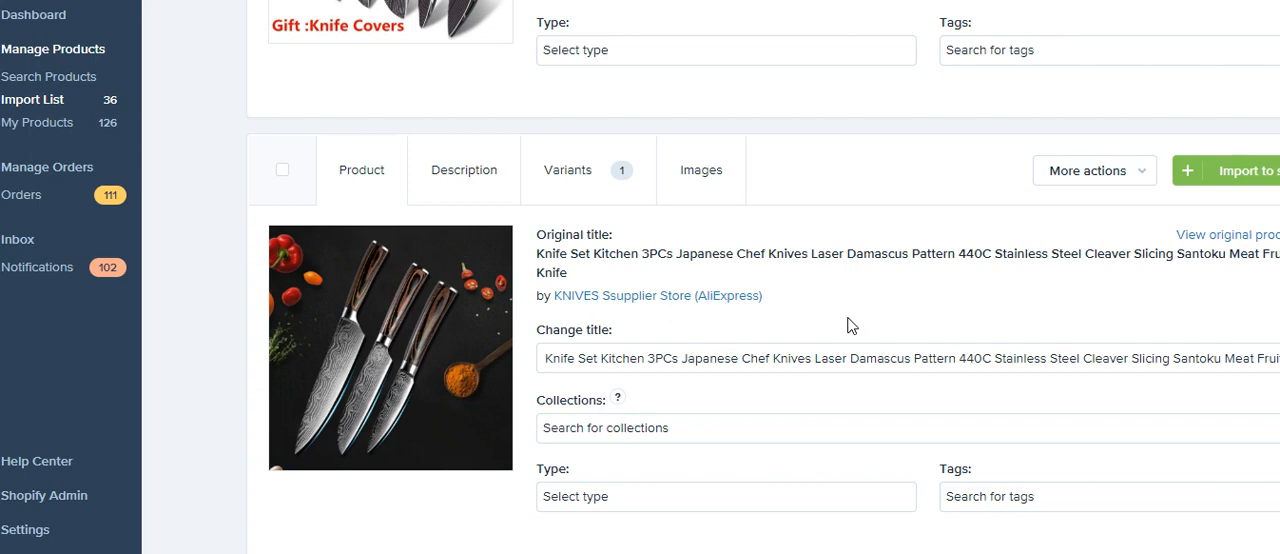
click(487, 175)
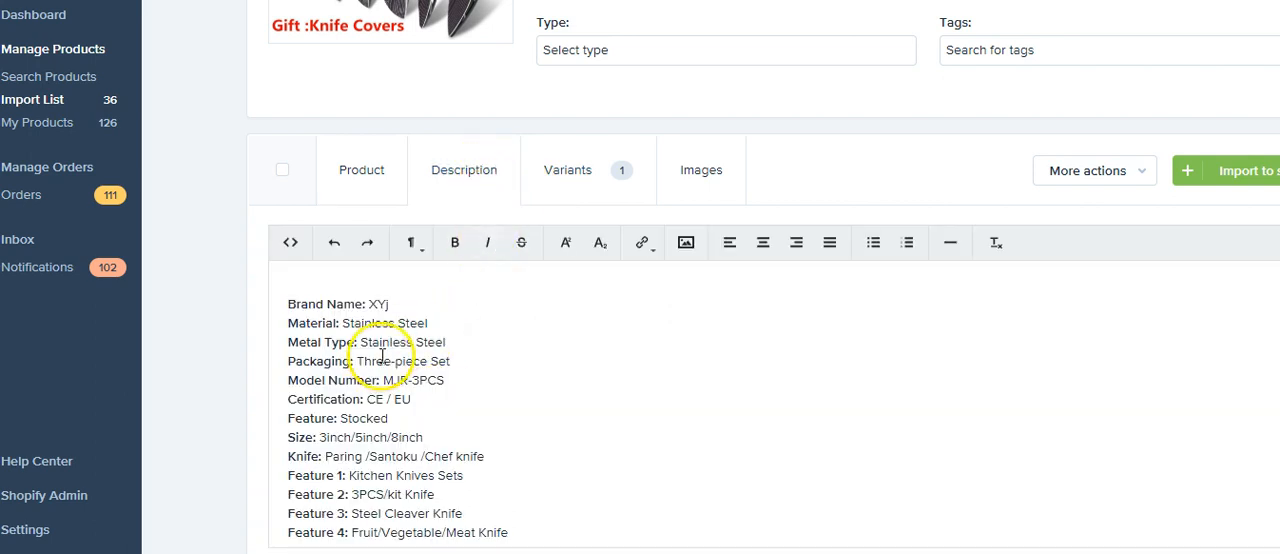
Step: Delete the brand name line from the knife set's description
drag(398, 304, 257, 306)
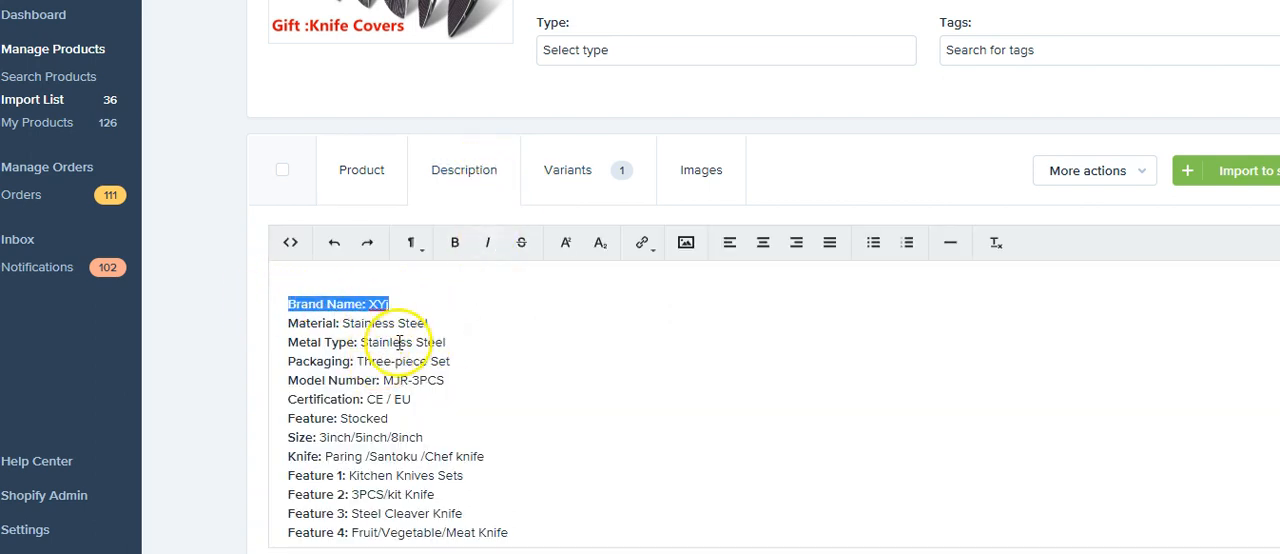
key(BackSpace)
key(BackSpace)
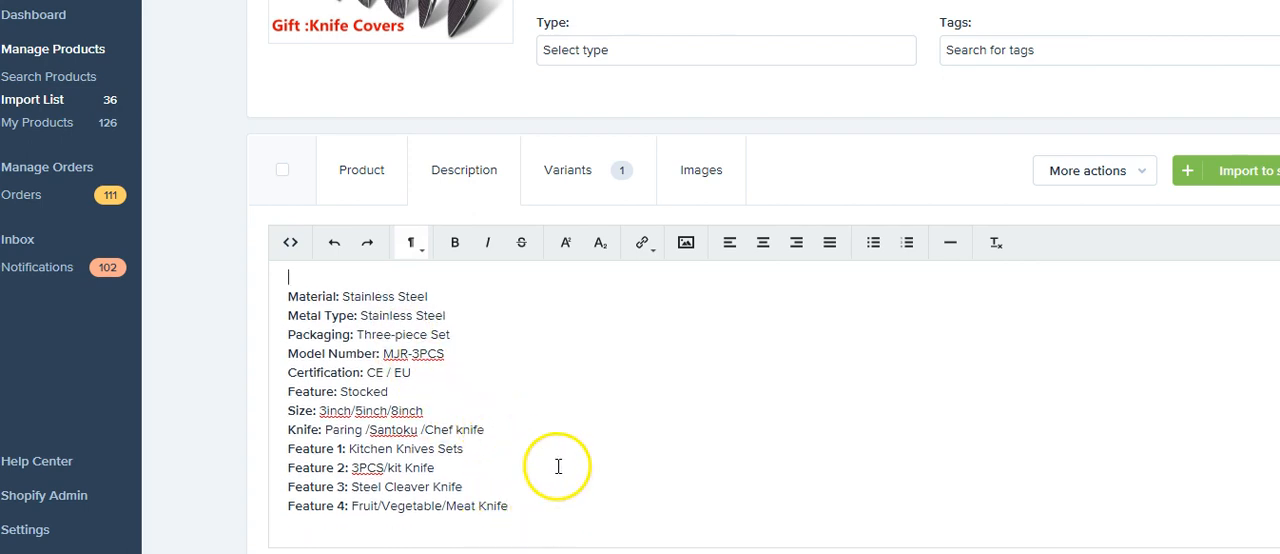
Step: Add the line "Not Sold in stores!" above the material details and make it bold
key(Return)
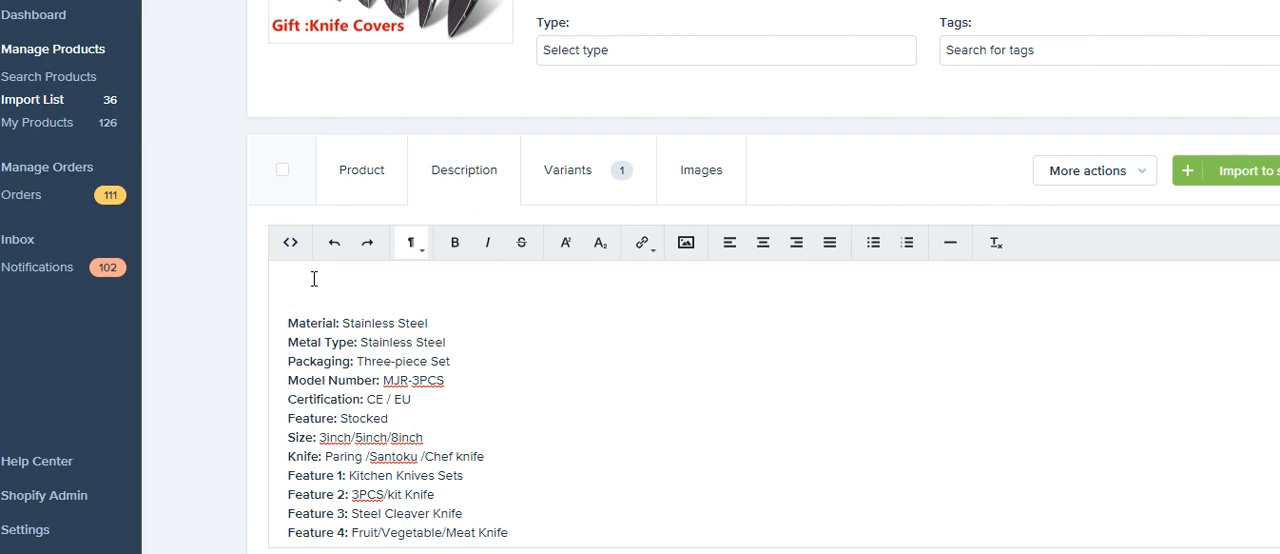
text(Not Sold in stores!)
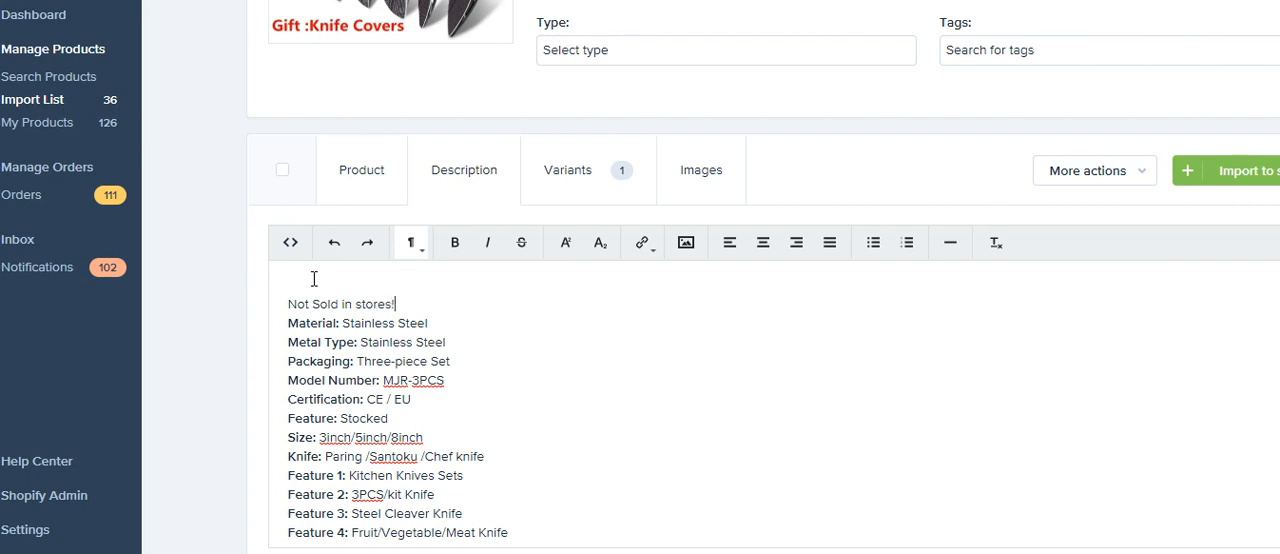
drag(408, 302, 262, 298)
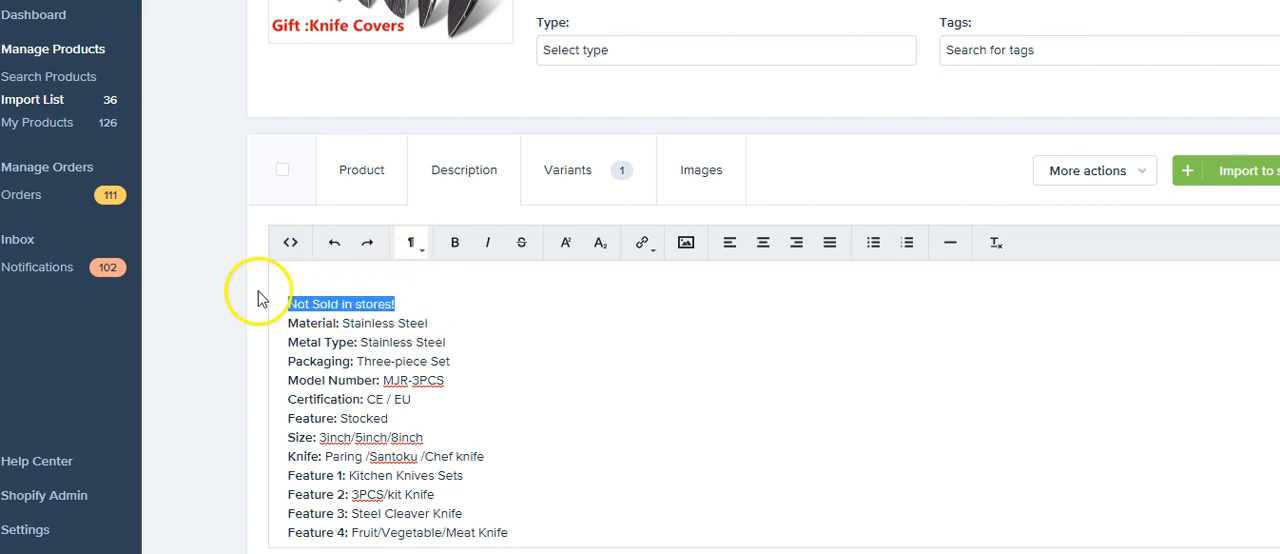
click(452, 248)
click(438, 304)
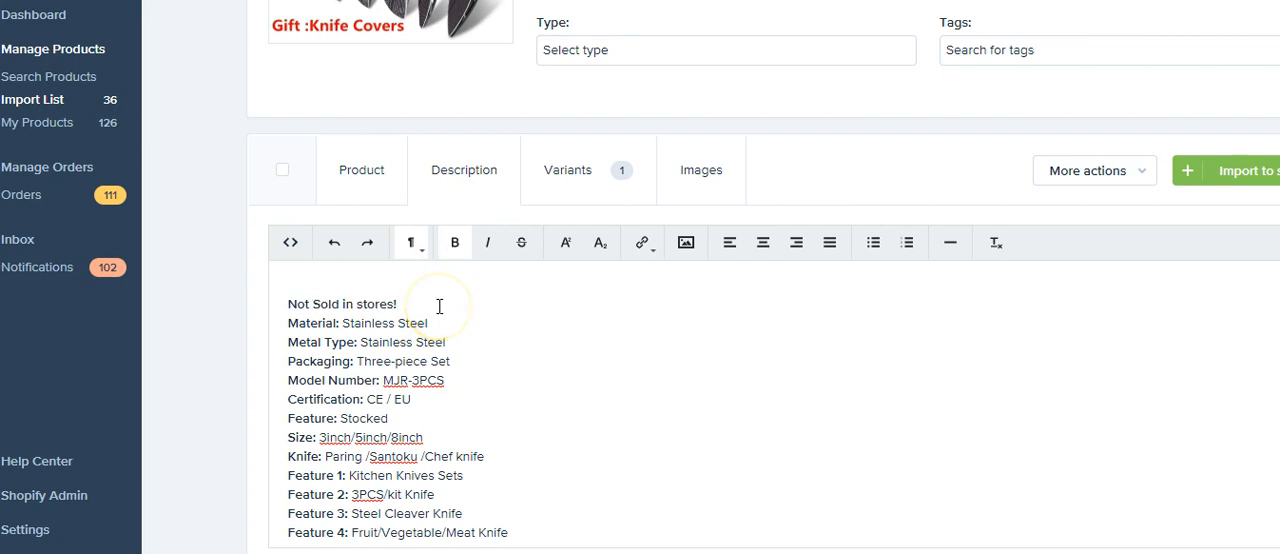
Step: Start a paragraph below "Not Sold in stores!" reading "To pass on the saving to you we buy directly from our"
key(Return)
click(317, 324)
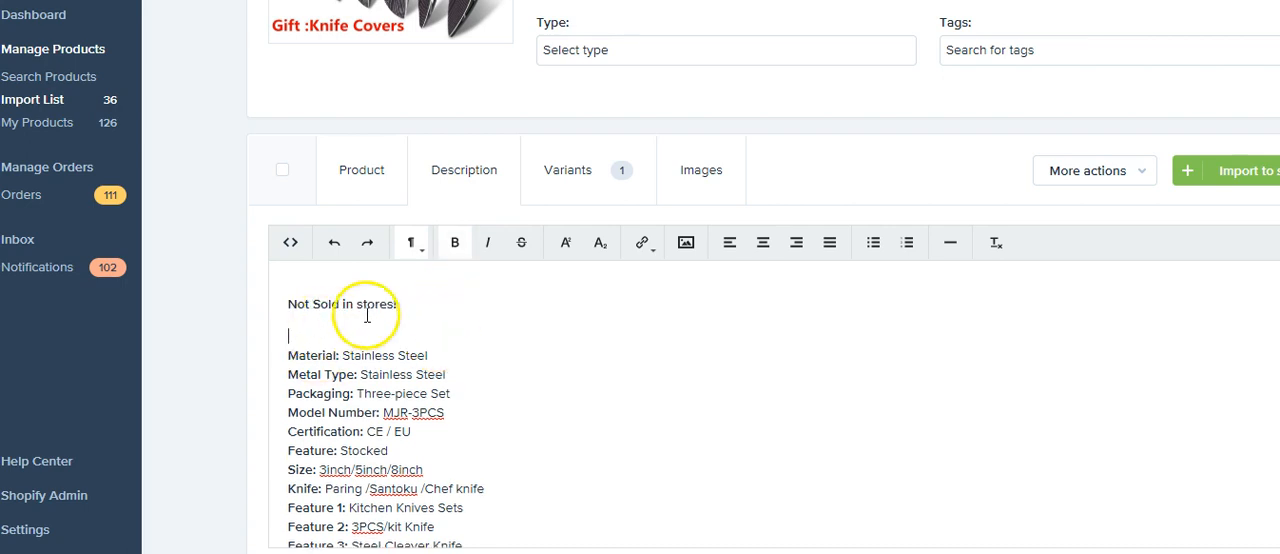
key(Return)
text(To pass o)
text(n the saving t)
text(o you we bu)
text(y dirtectl)
key(BackSpace)
key(BackSpace)
key(BackSpace)
key(BackSpace)
key(BackSpace)
text(ectly fr)
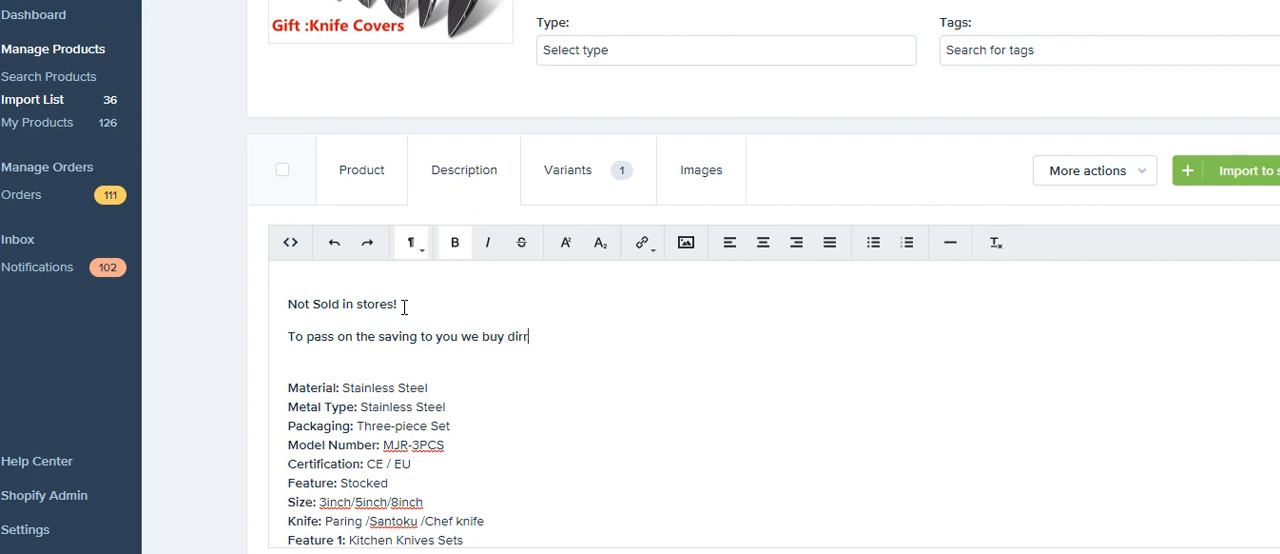
text(om ourt)
Step: Replace the word "buy" with "ship" in the new sentence
click(551, 336)
click(507, 336)
key(BackSpace)
key(BackSpace)
key(BackSpace)
text(shiop)
key(BackSpace)
key(BackSpace)
text(p)
Step: Continue the sentence with "warehouses in order pass the saving to you,"
click(769, 380)
click(663, 343)
text(warehouses)
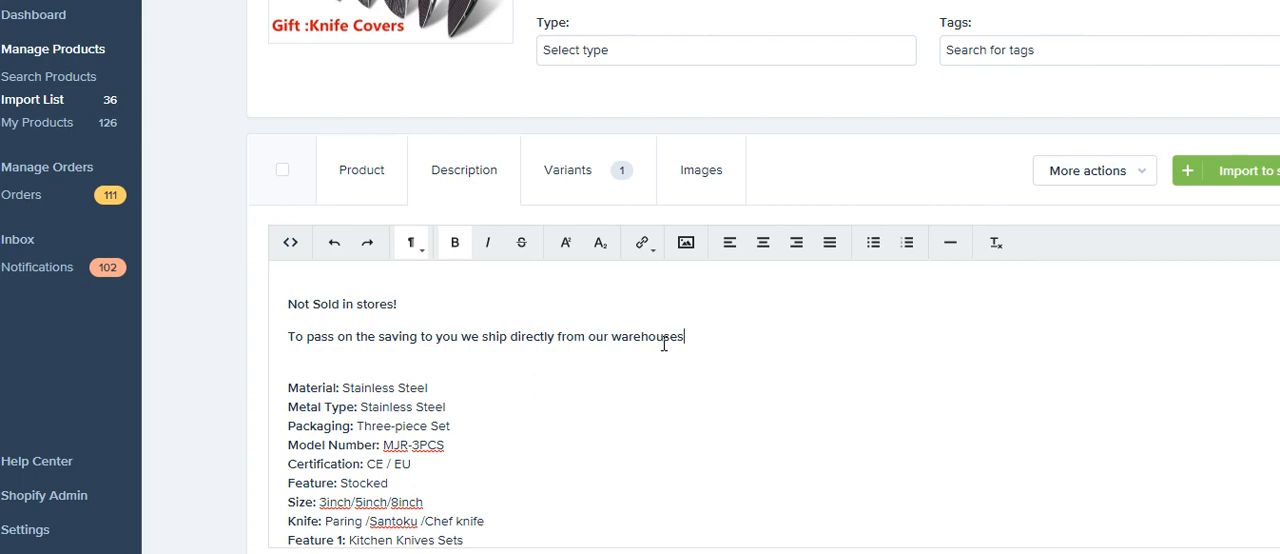
text( in order pass t)
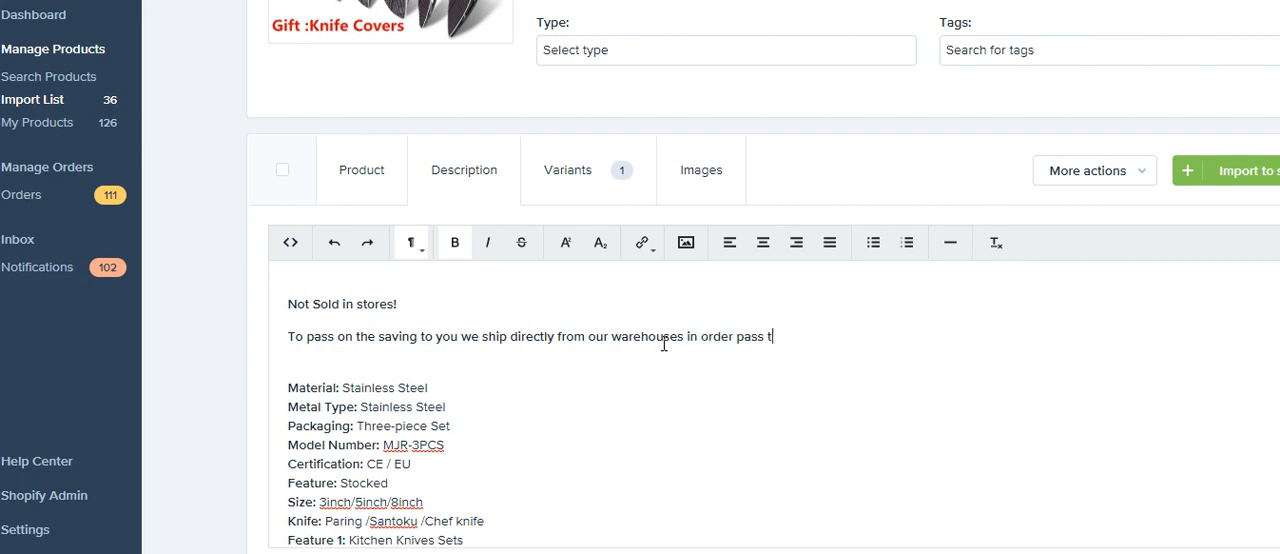
text(he saving to you,)
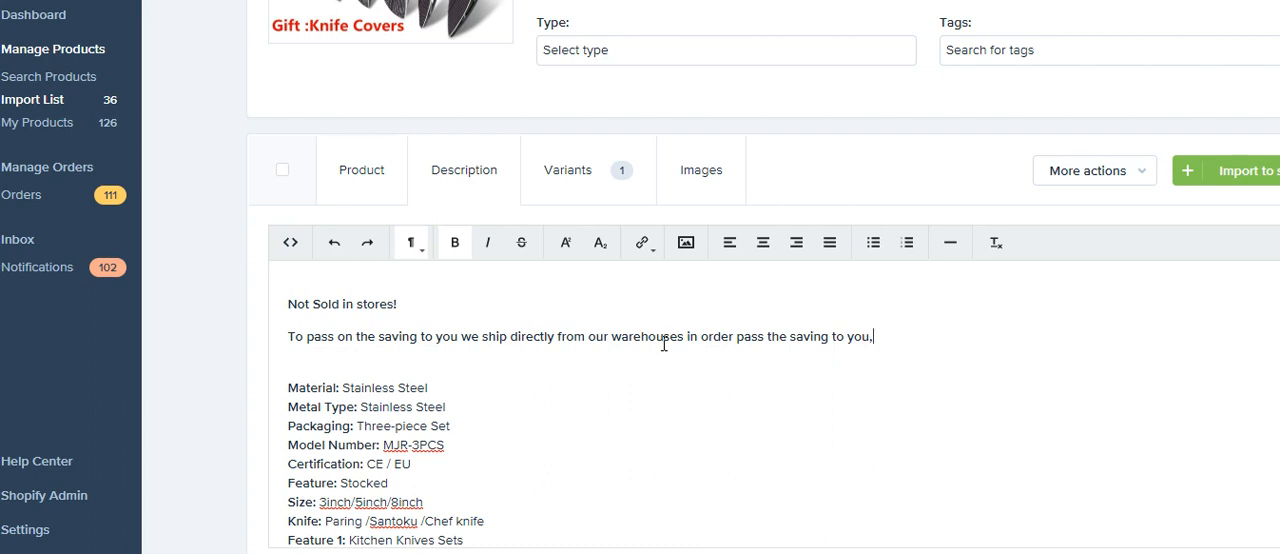
Step: Add a line directly below the sentence reading "pleas allow 3 to 4 weeks for delivery!"
key(Return)
key(BackSpace)
key(shift+Return)
text(please)
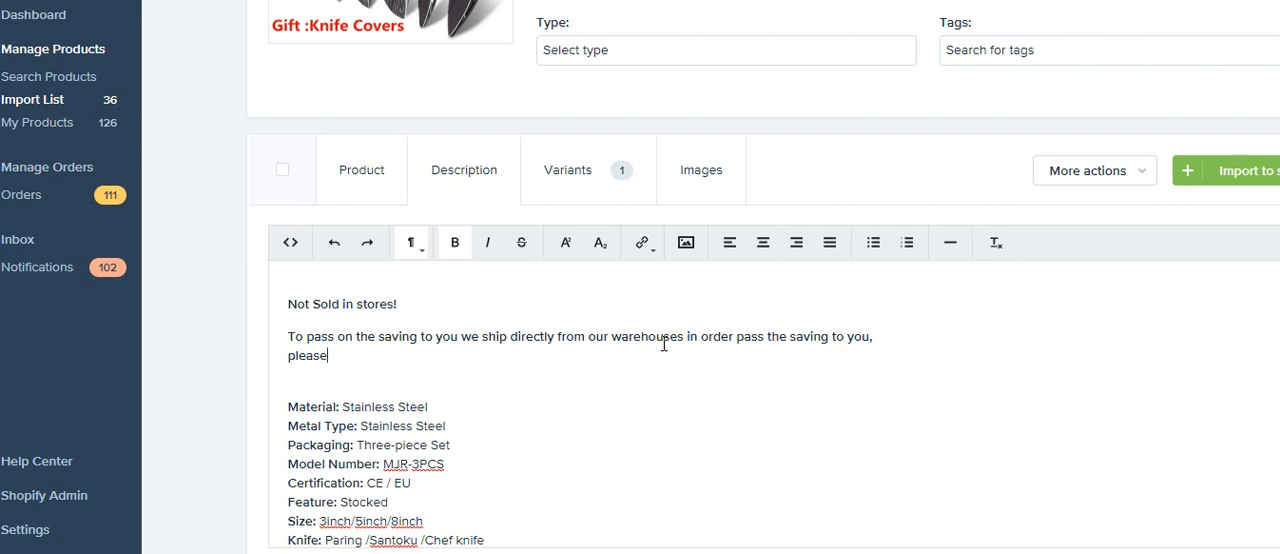
key(BackSpace)
text(allow 3 to 4 weeks )
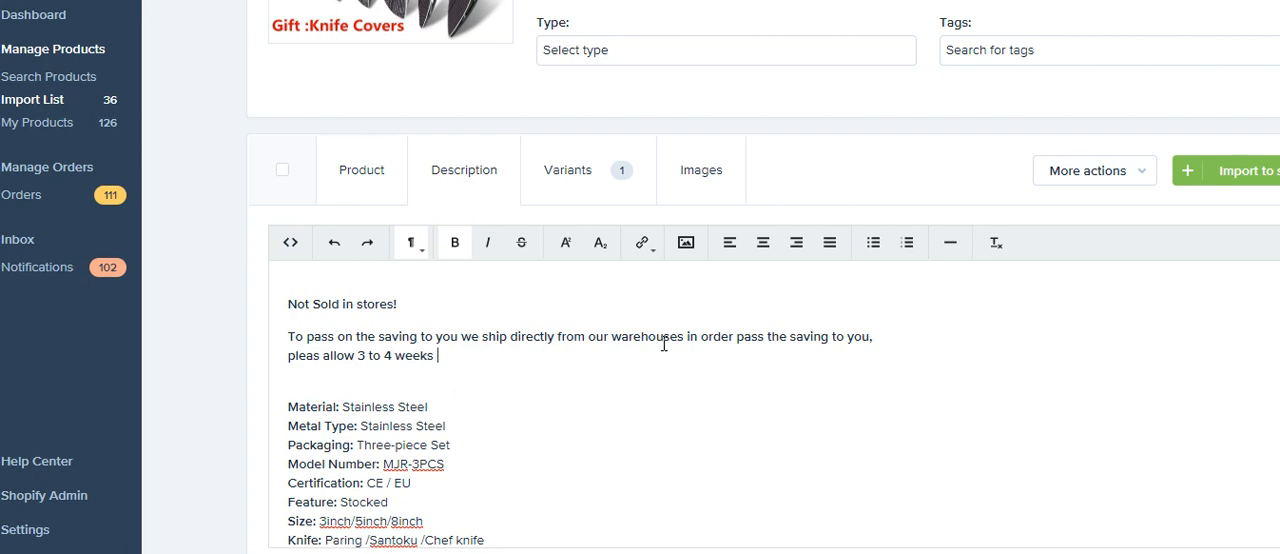
text(for delivery!)
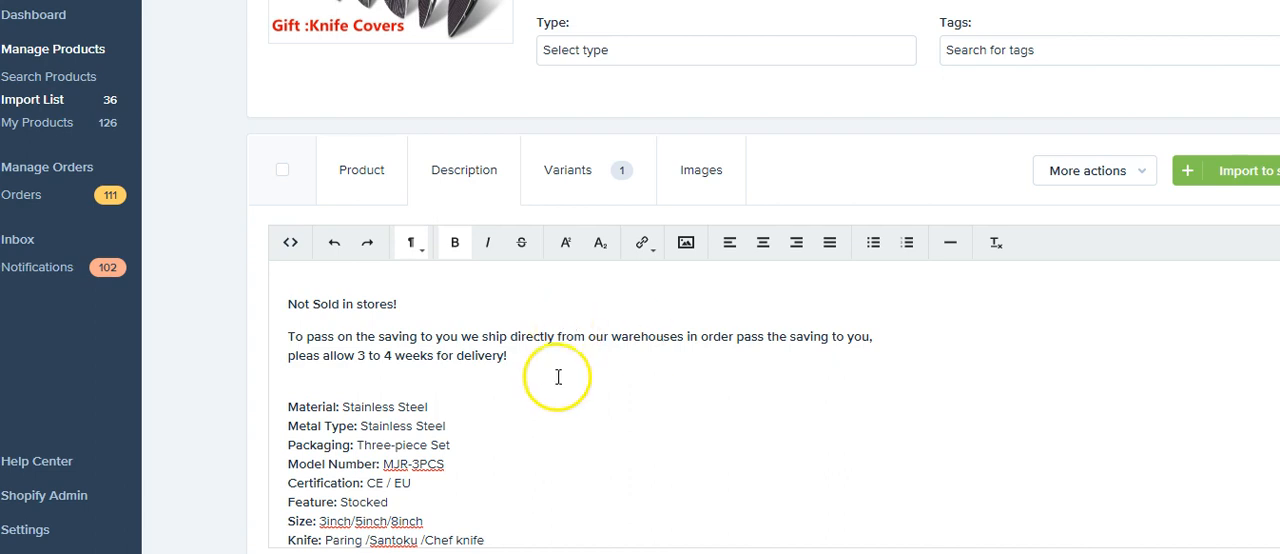
Step: Format the "Not Sold in stores!" line and the shipping note as Header 3
drag(509, 356, 271, 298)
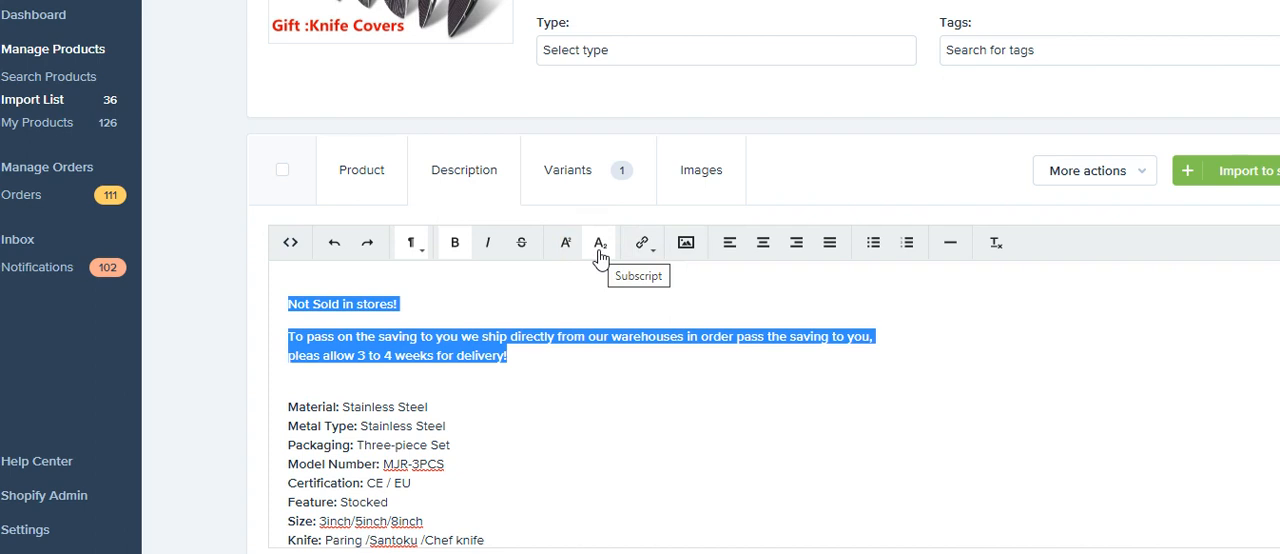
click(414, 246)
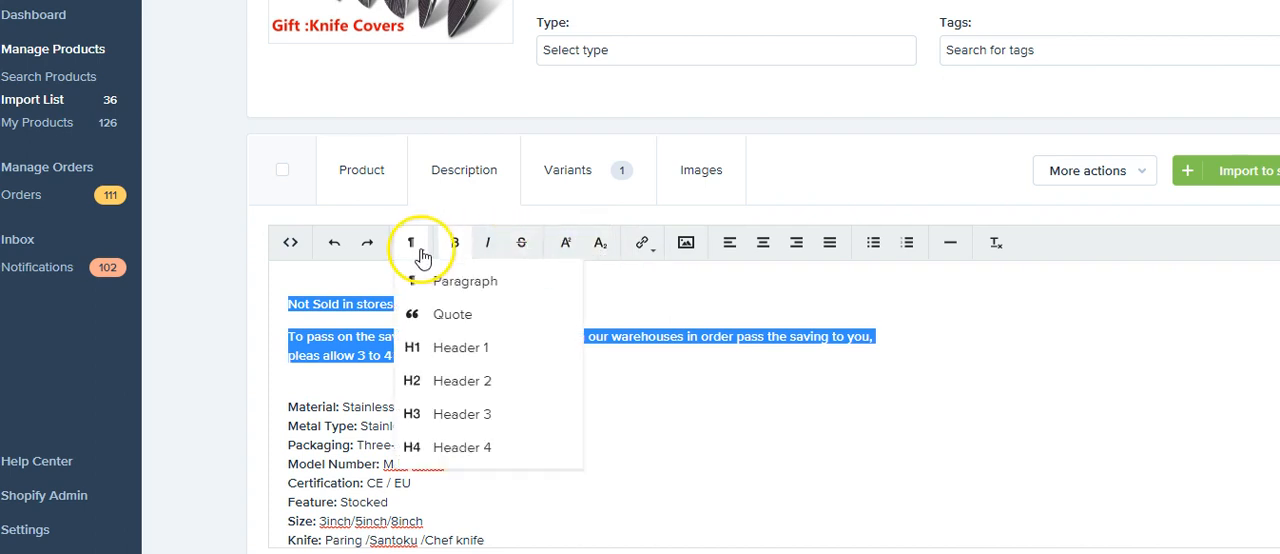
click(470, 412)
click(528, 382)
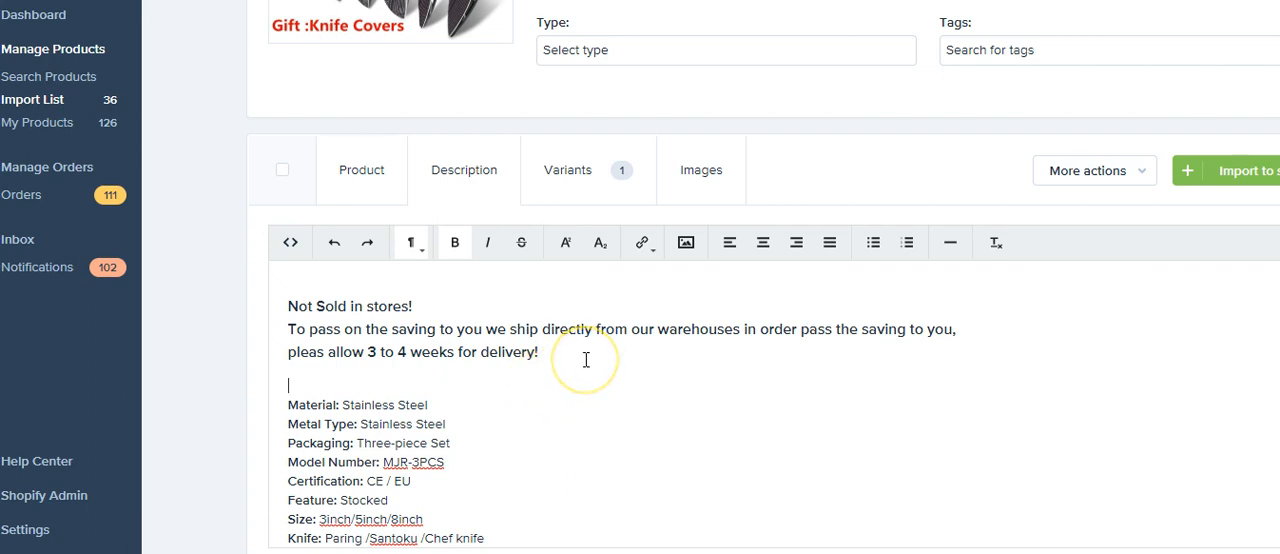
Step: Correct "pleas" to "please" in the delivery line and review the rest of the description
click(324, 351)
text(e)
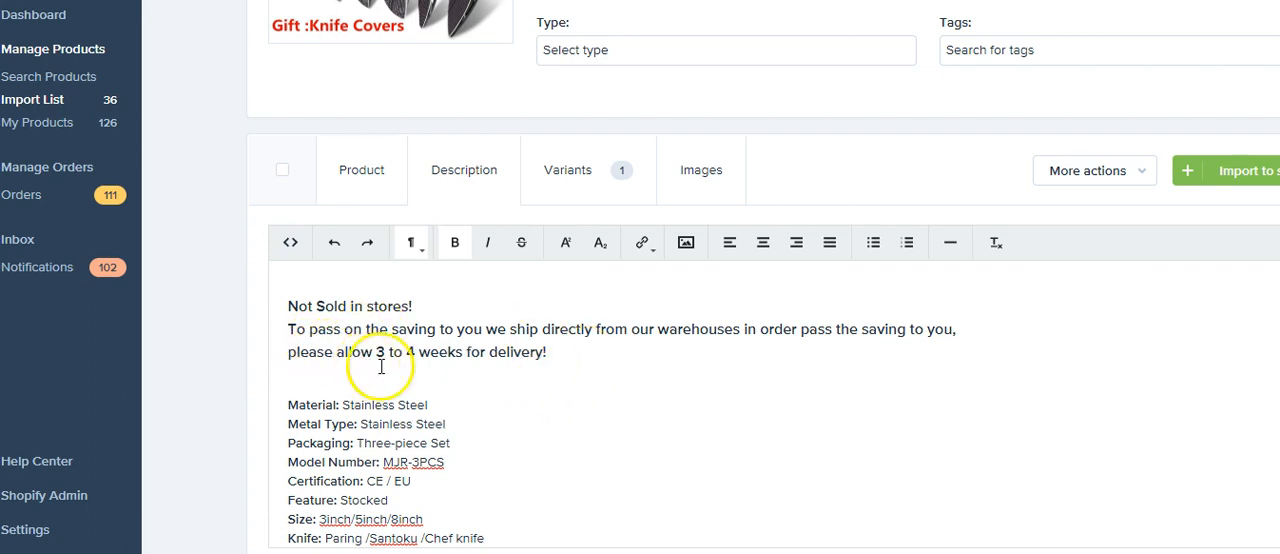
click(475, 343)
scroll(475, 343, down, 2)
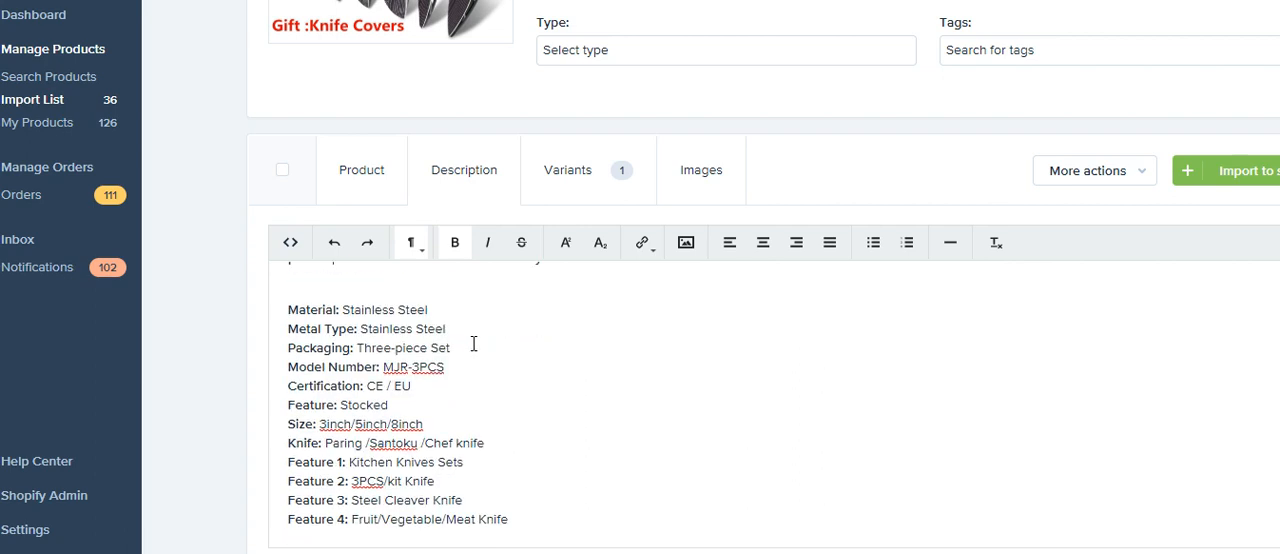
scroll(474, 346, up, 2)
click(454, 268)
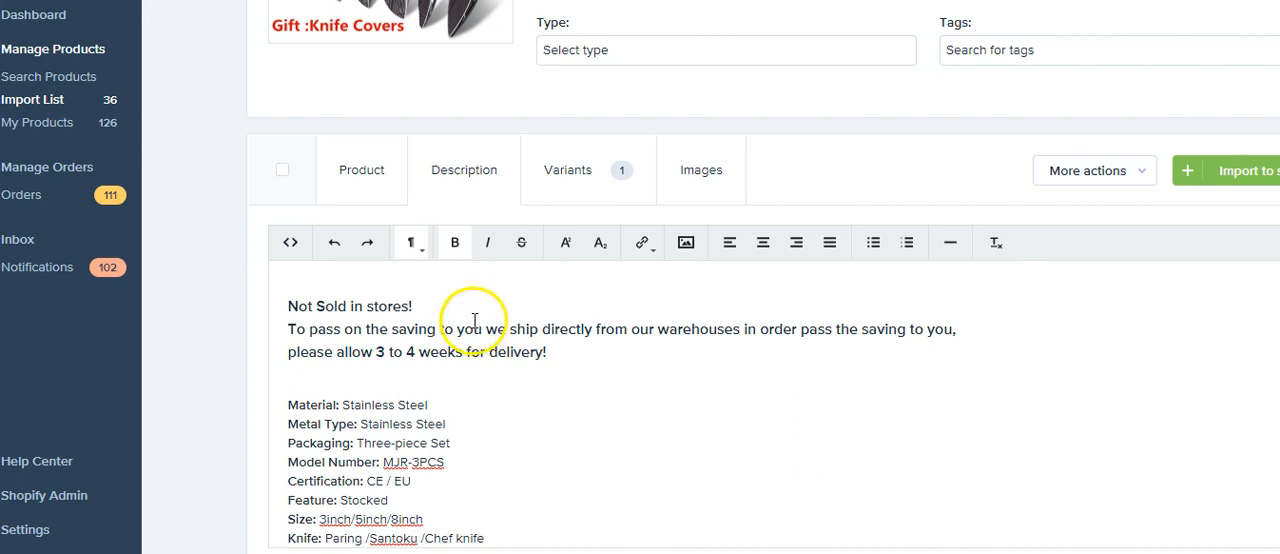
Step: Show the knife set's variants and examine the cost, shipping, price and compared-at price
click(575, 174)
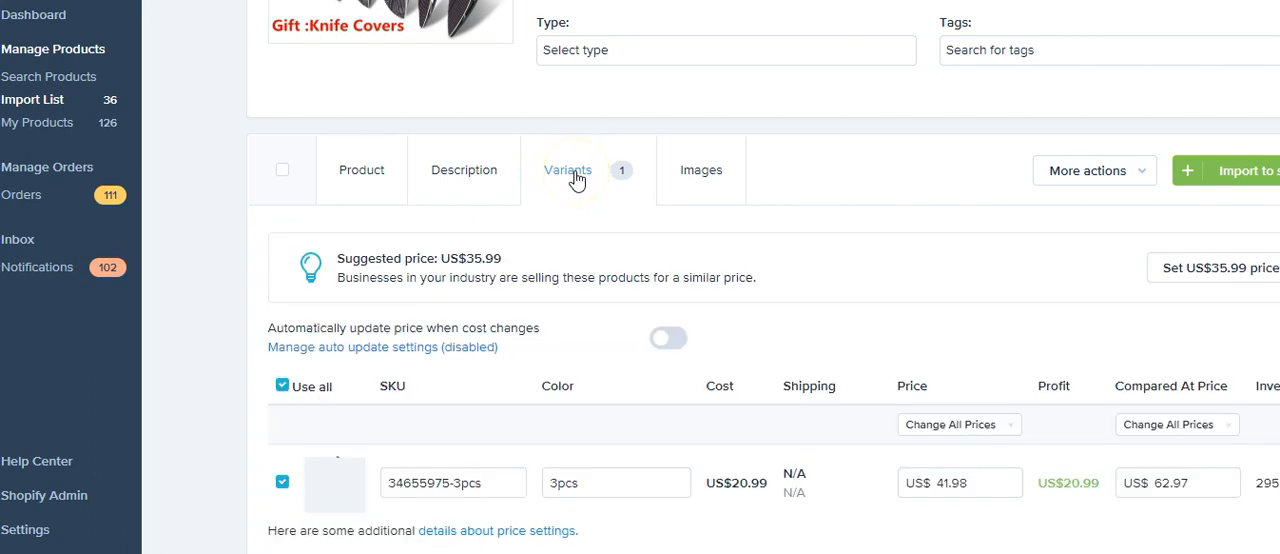
scroll(712, 222, down, 1)
scroll(712, 222, down, 2)
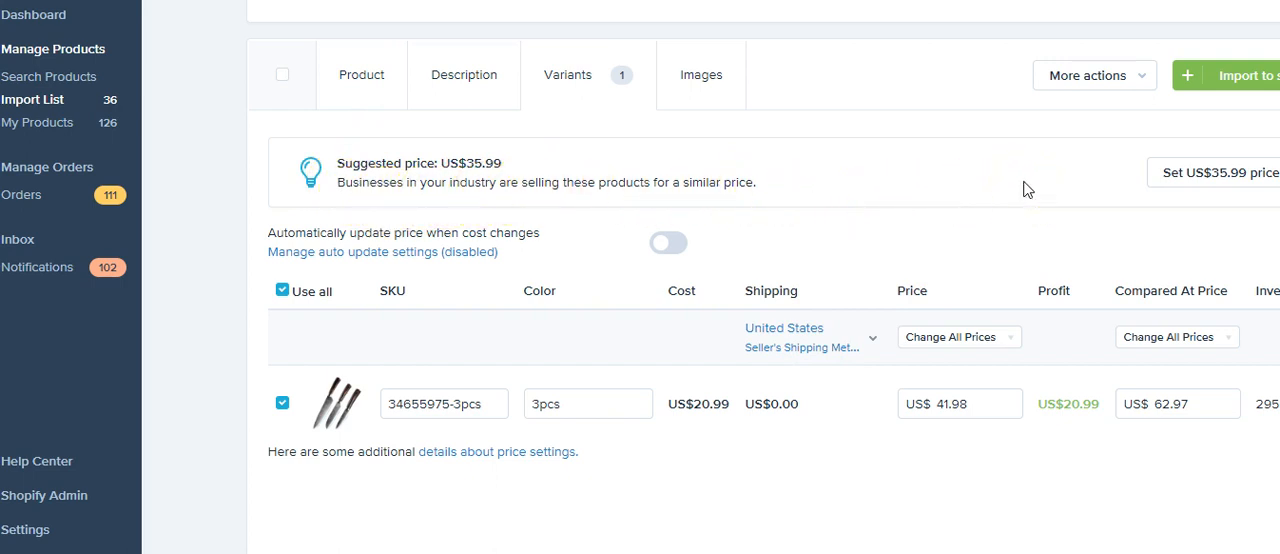
Step: Set the three-piece knife set's price to US$ 33.99
double_click(936, 406)
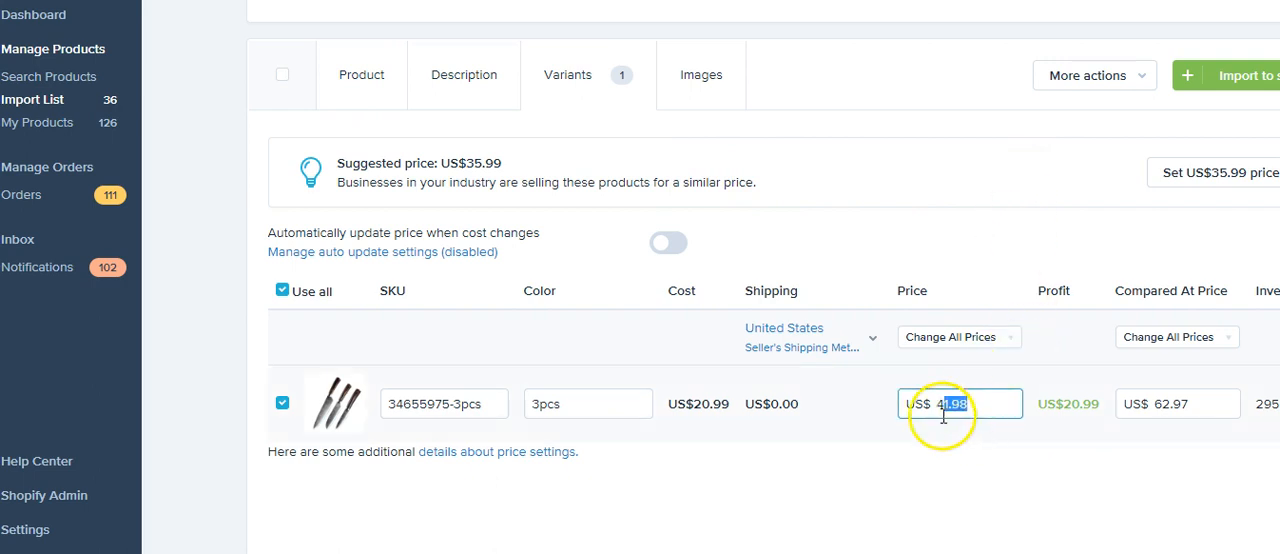
click(948, 404)
text(33)
key(BackSpace)
key(BackSpace)
key(BackSpace)
key(BackSpace)
key(BackSpace)
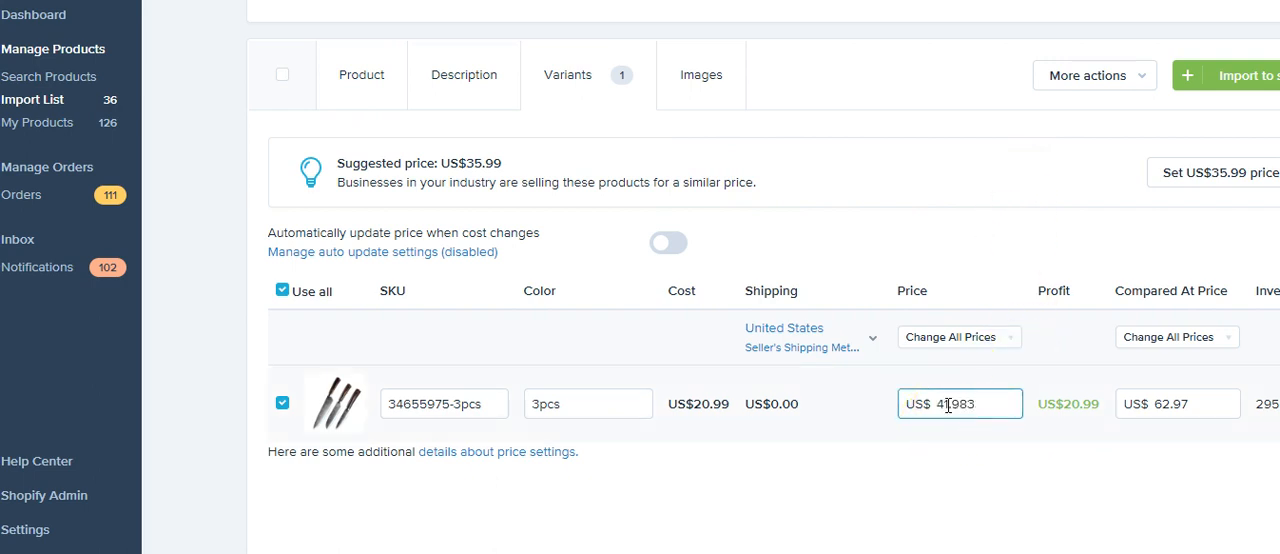
key(BackSpace)
text(33)
key(BackSpace)
key(BackSpace)
key(BackSpace)
text(33.99)
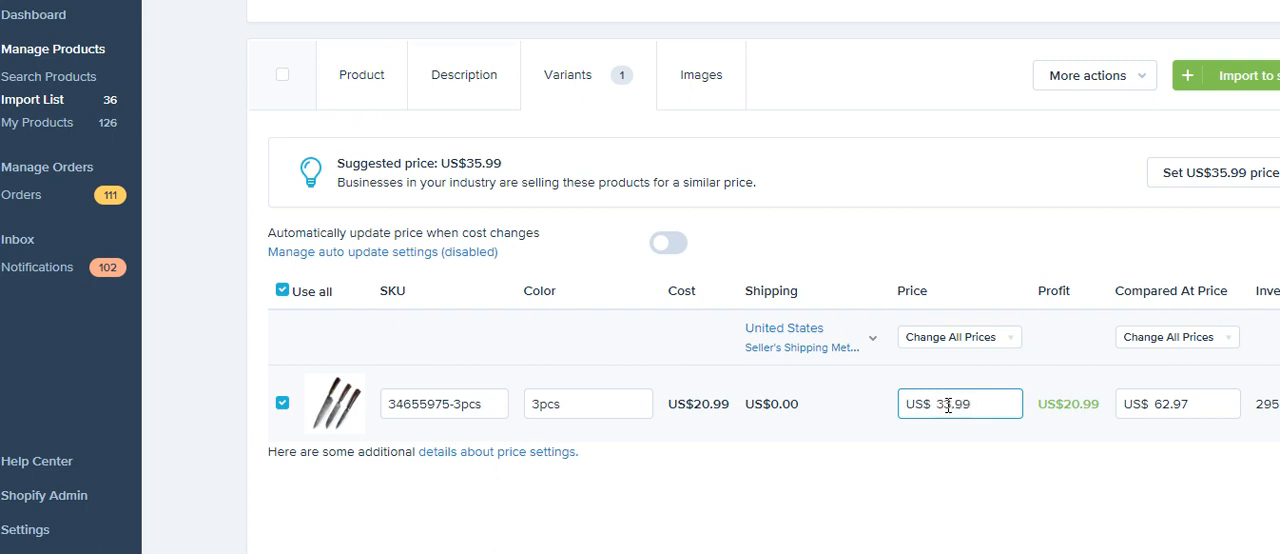
Step: Set the knife set's compared-at price to US$ 66.99 and apply it
click(1197, 407)
key(BackSpace)
key(BackSpace)
key(BackSpace)
key(BackSpace)
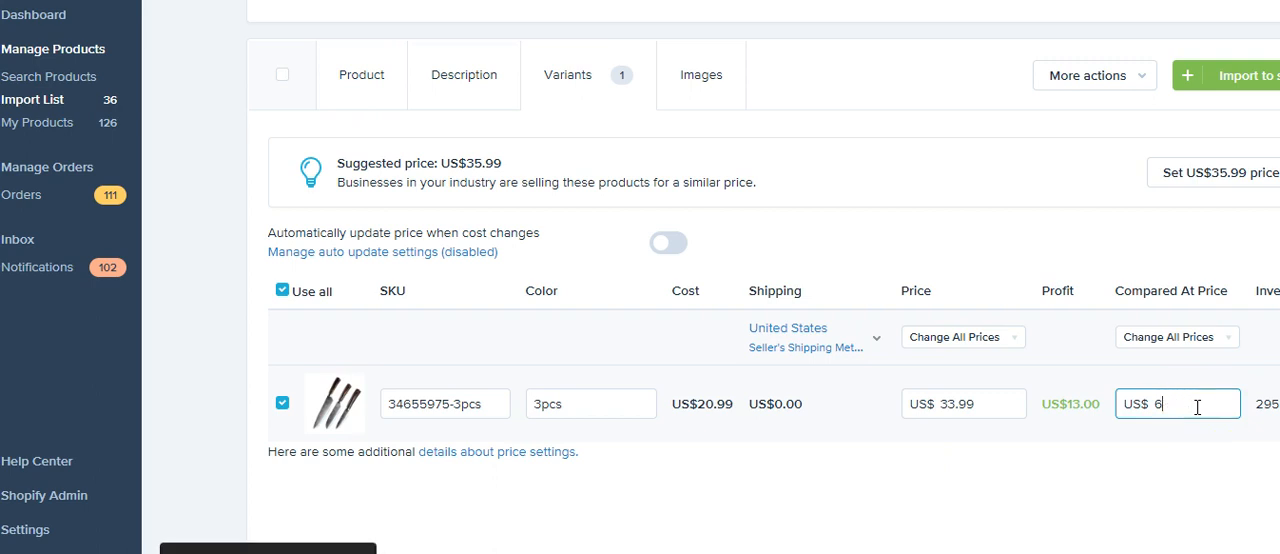
key(BackSpace)
text(66.99)
click(1077, 459)
click(957, 405)
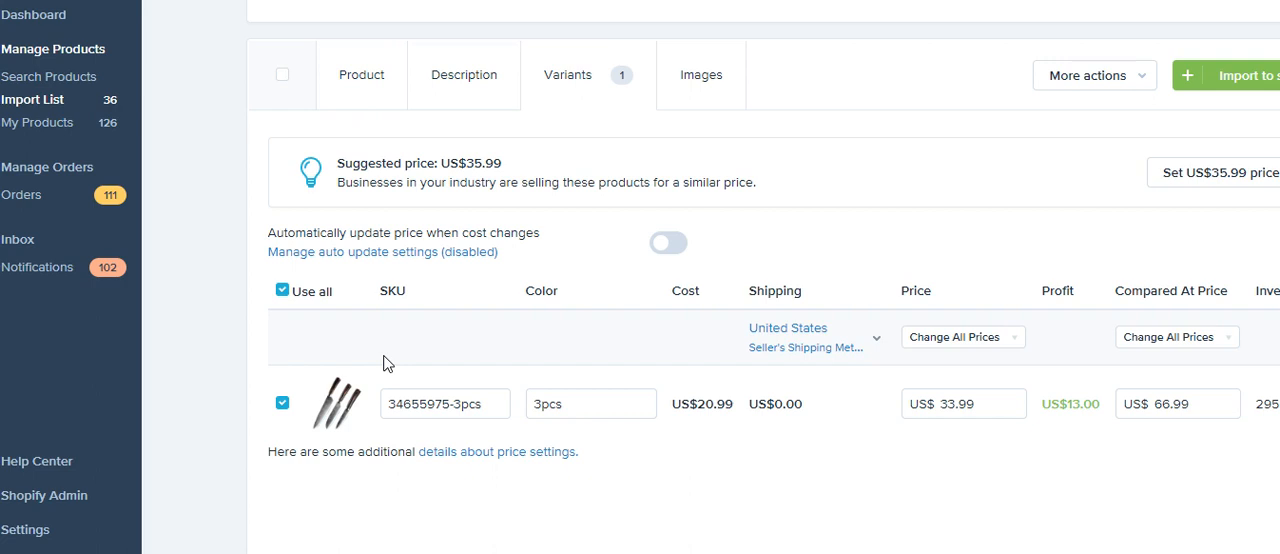
Step: Shorten the knife set's product title to "3PCs Japanese Chef Knives Laser Damascus Pattern 440C Stainless Steel"
click(446, 82)
scroll(464, 185, up, 3)
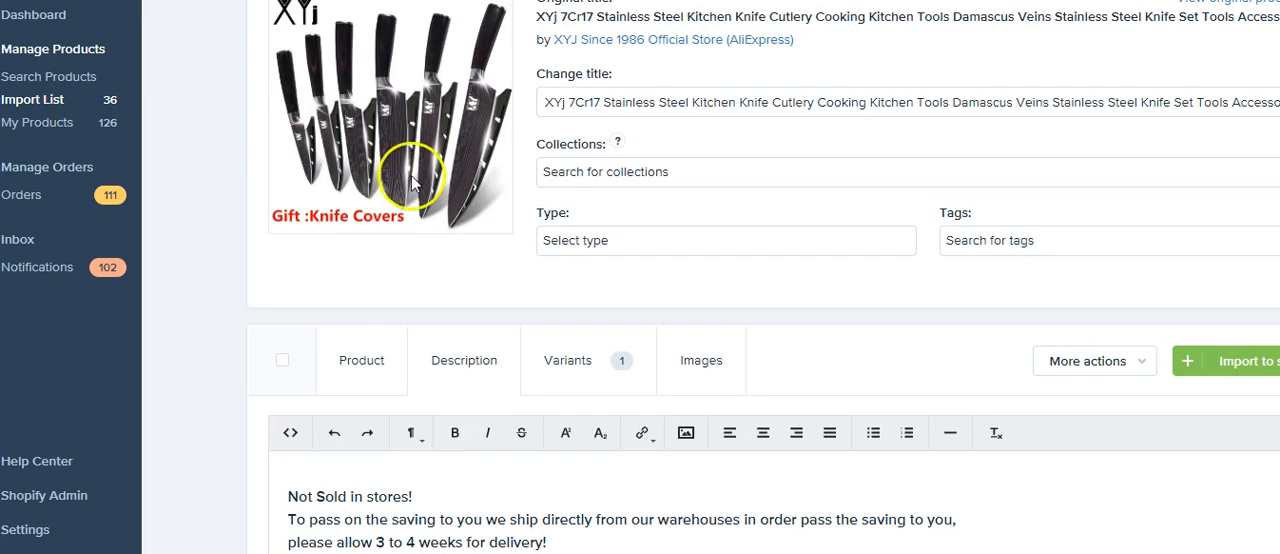
click(372, 346)
scroll(749, 266, down, 3)
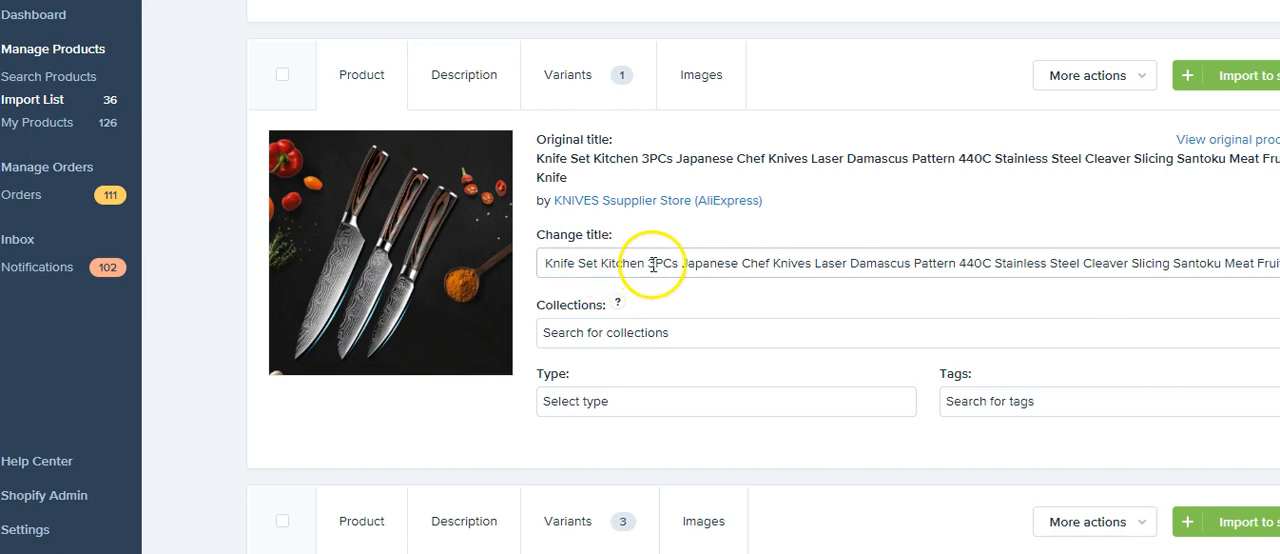
drag(646, 264, 508, 263)
key(BackSpace)
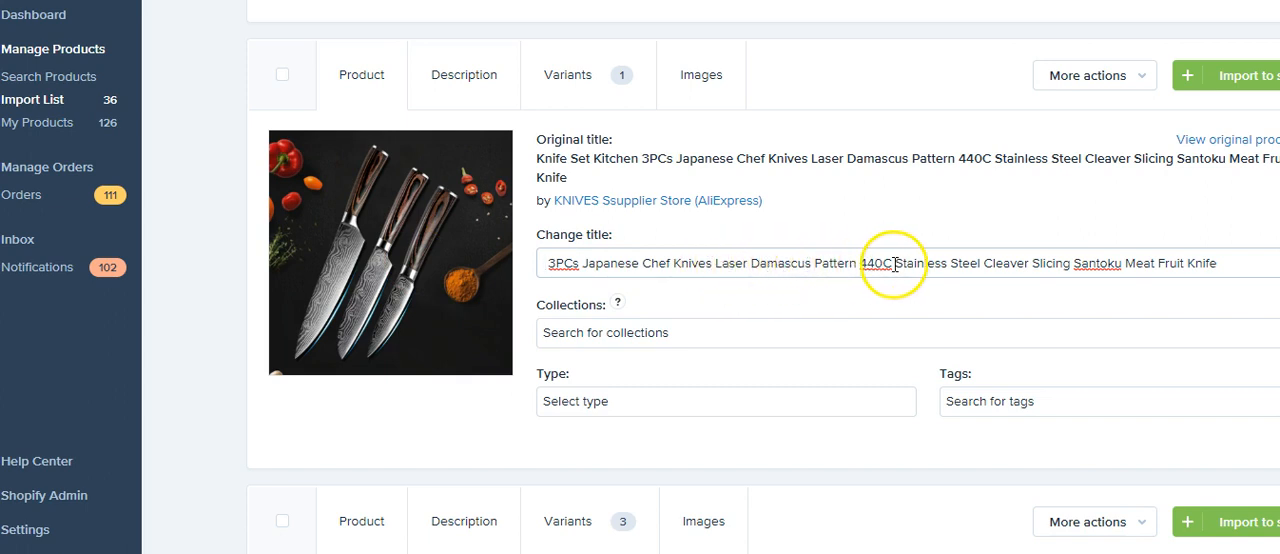
click(984, 266)
drag(984, 266, 1263, 260)
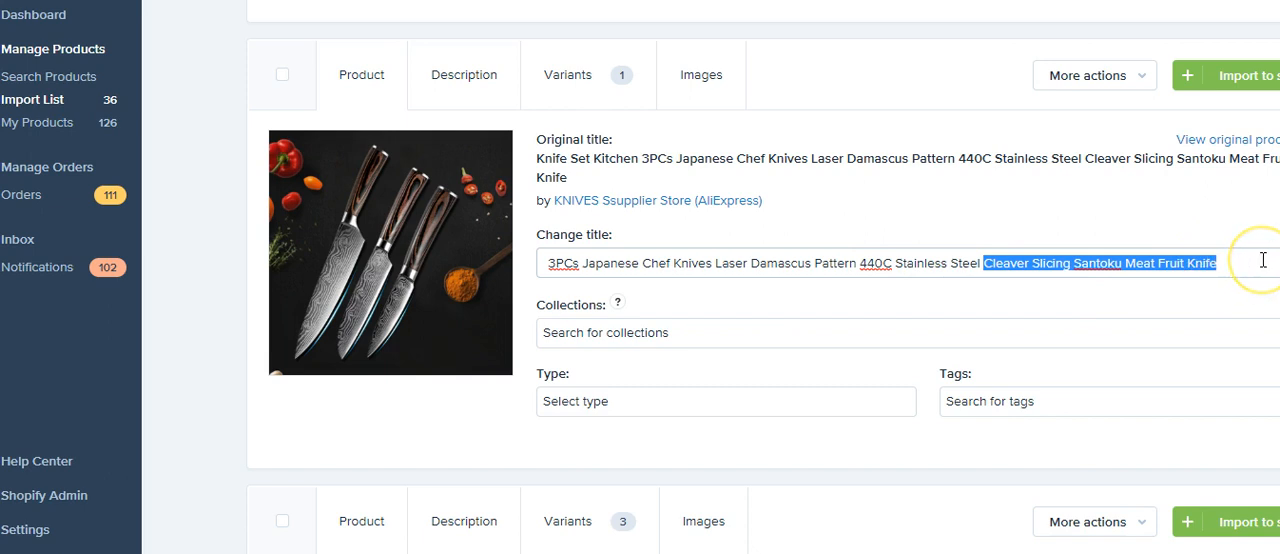
key(BackSpace)
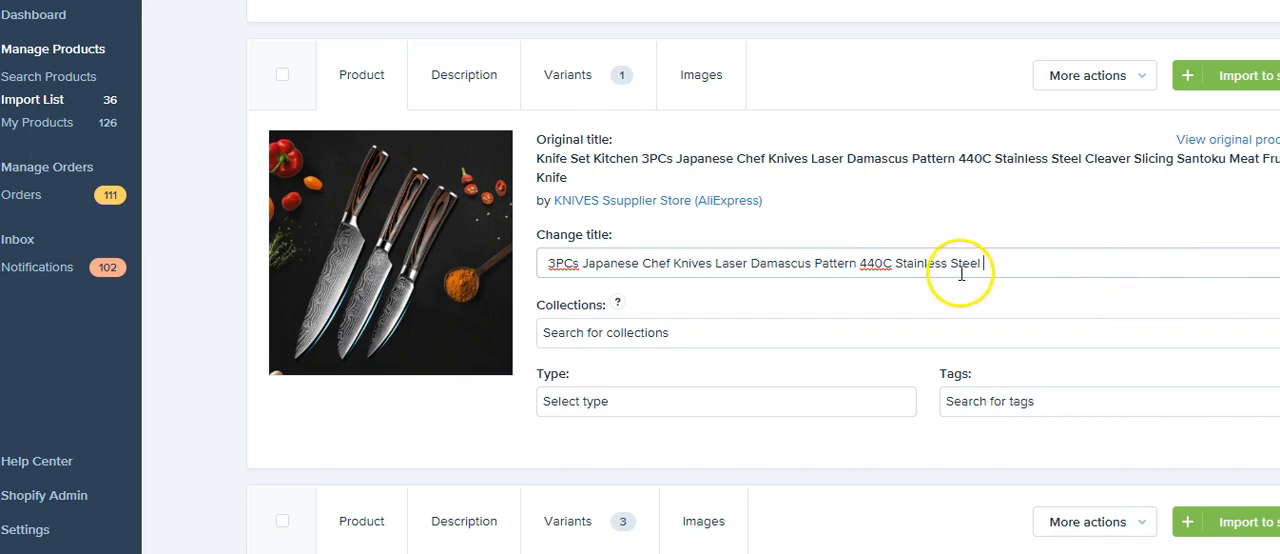
Step: Assign the knife set to the Kitchen Knives and Best Sellers collections
click(738, 334)
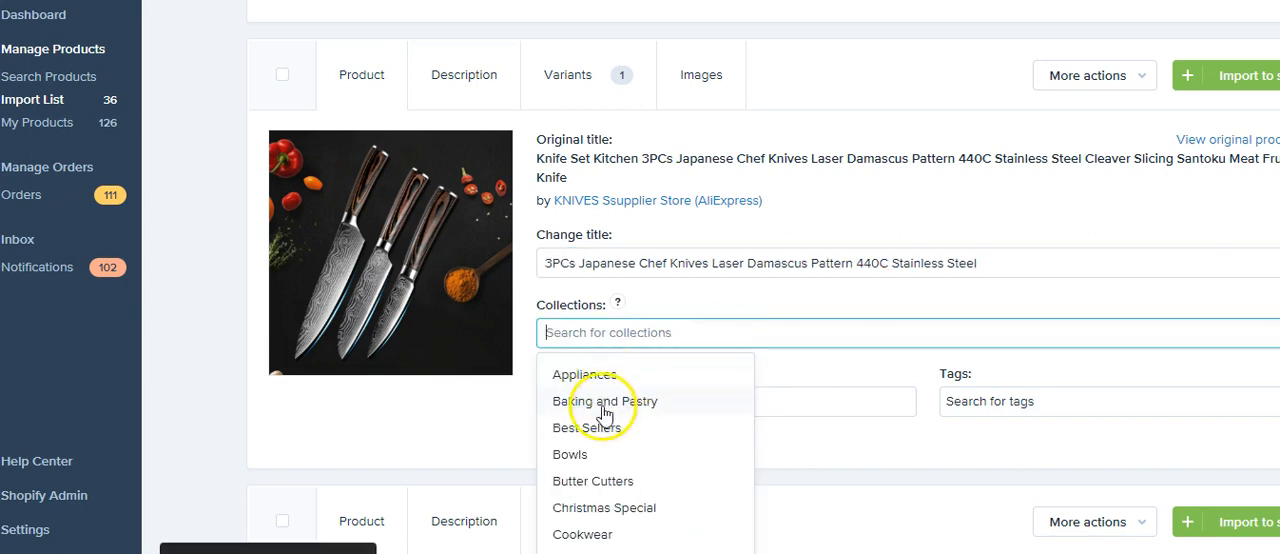
scroll(605, 455, down, 1)
scroll(603, 458, down, 2)
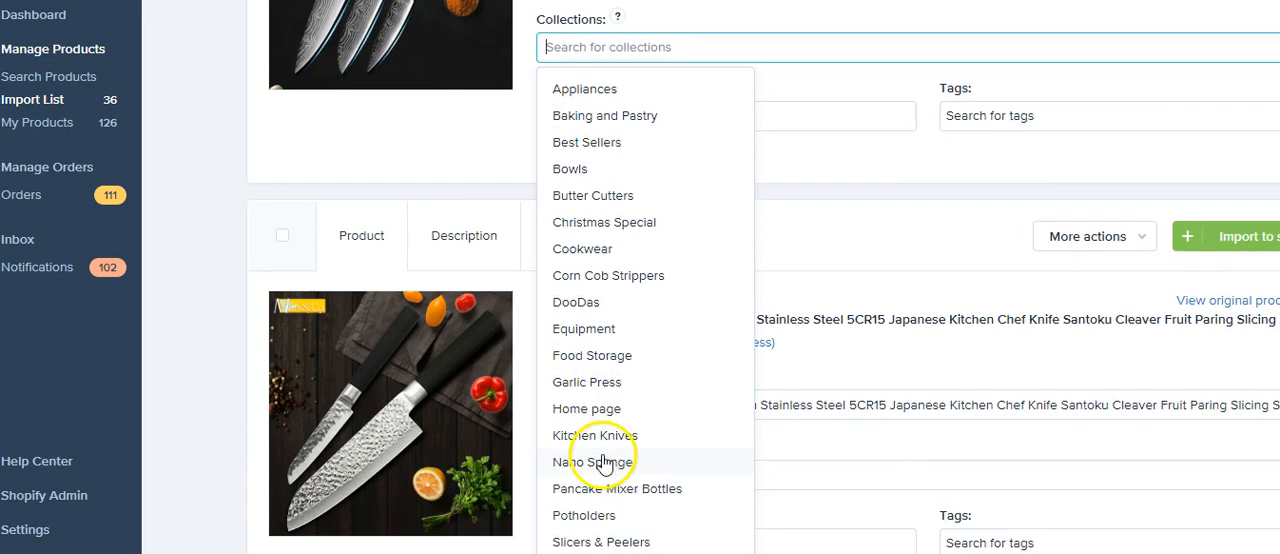
click(611, 438)
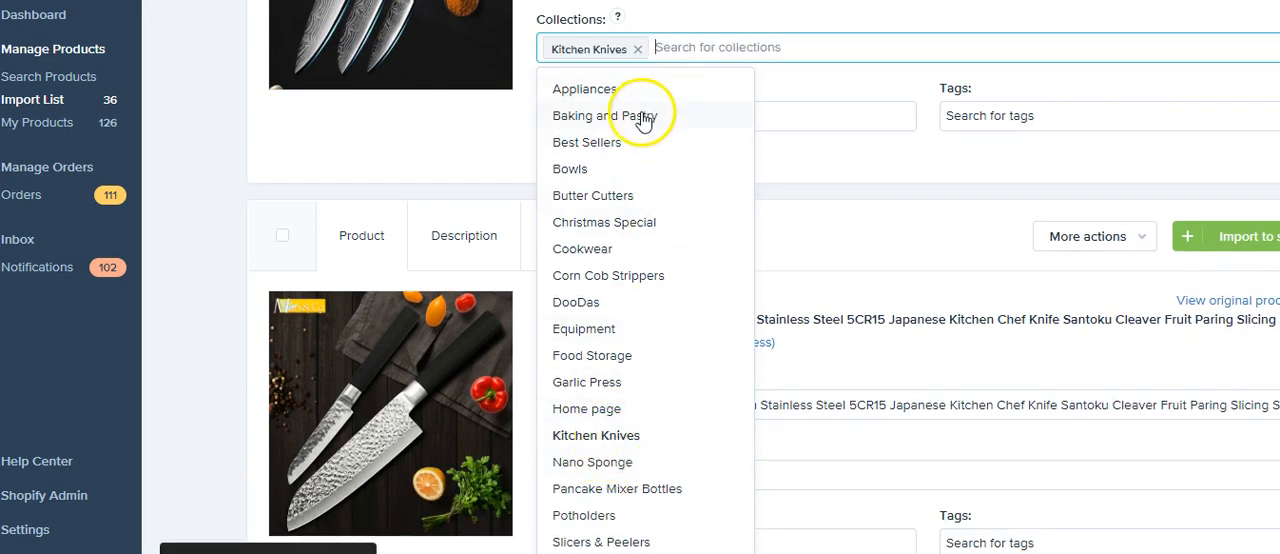
click(590, 145)
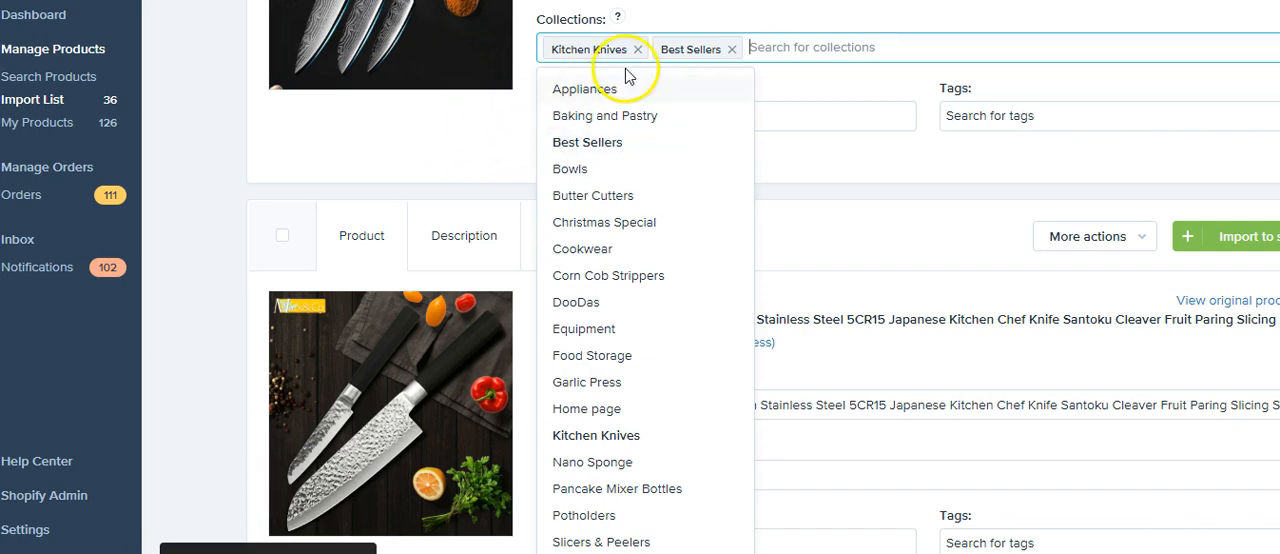
click(444, 141)
scroll(800, 116, up, 3)
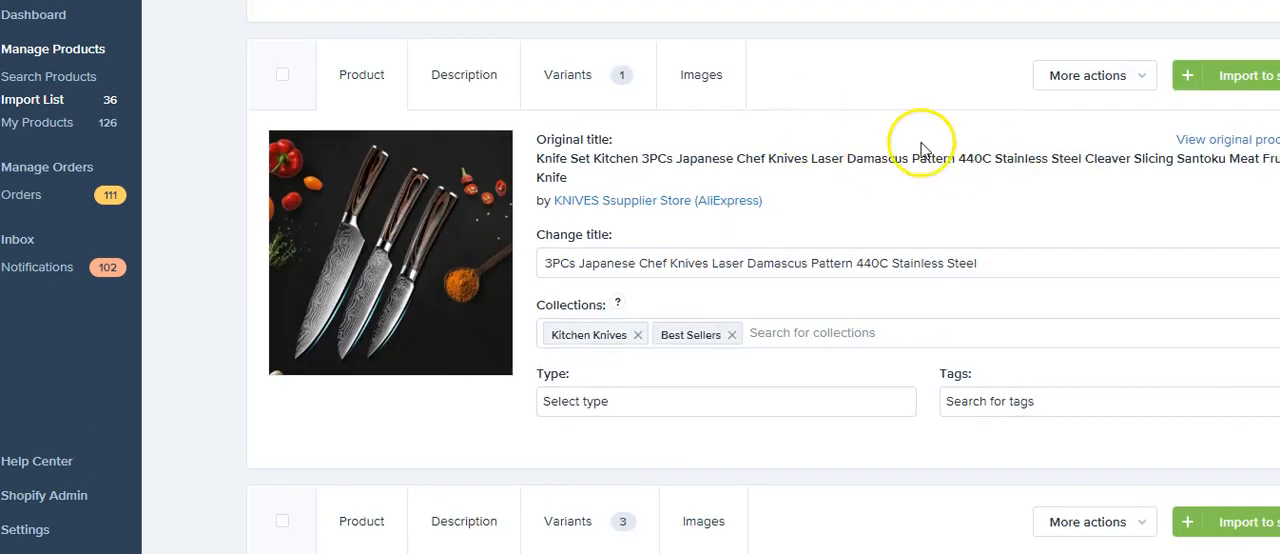
Step: Add the sushi-cutting, kiwi-cutting, size chart and two blade close-up images beside the main photo to the product images
click(706, 78)
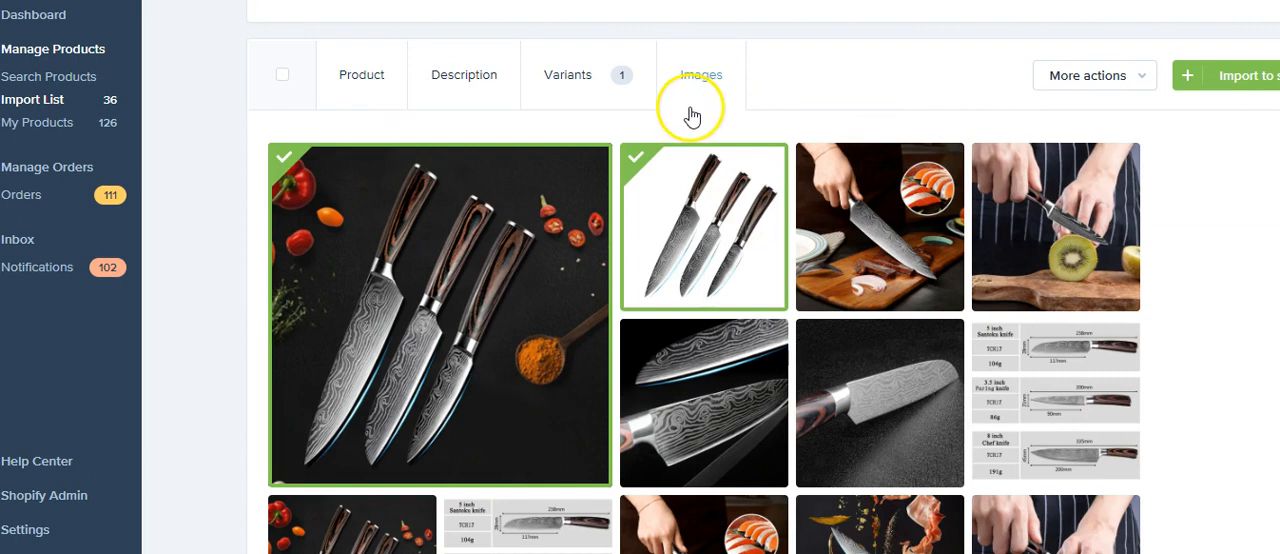
click(827, 173)
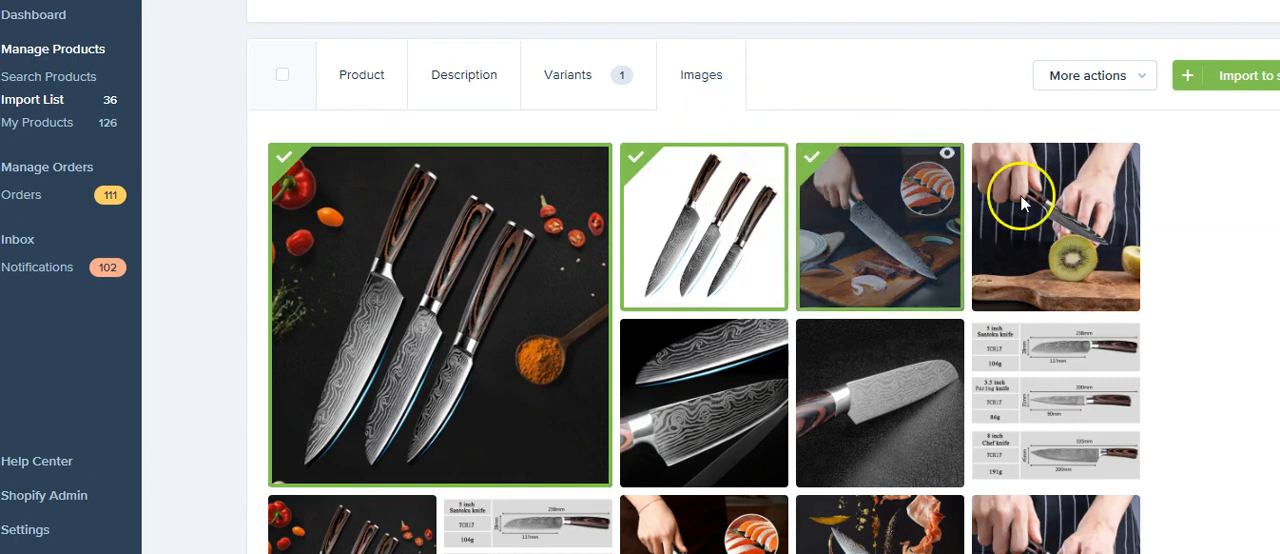
click(990, 160)
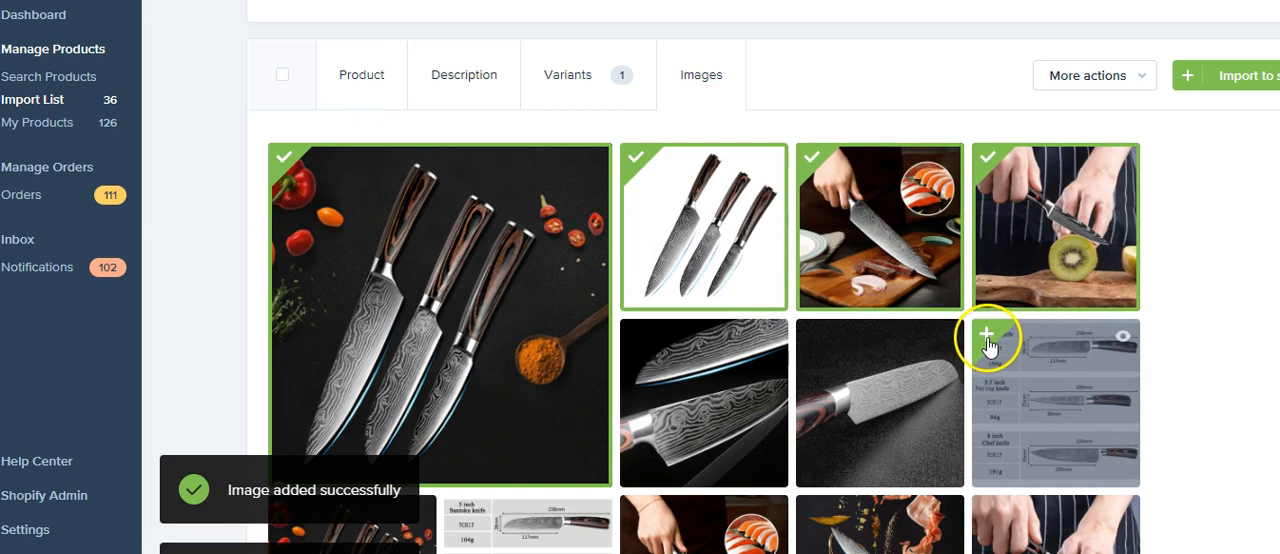
click(985, 338)
click(636, 347)
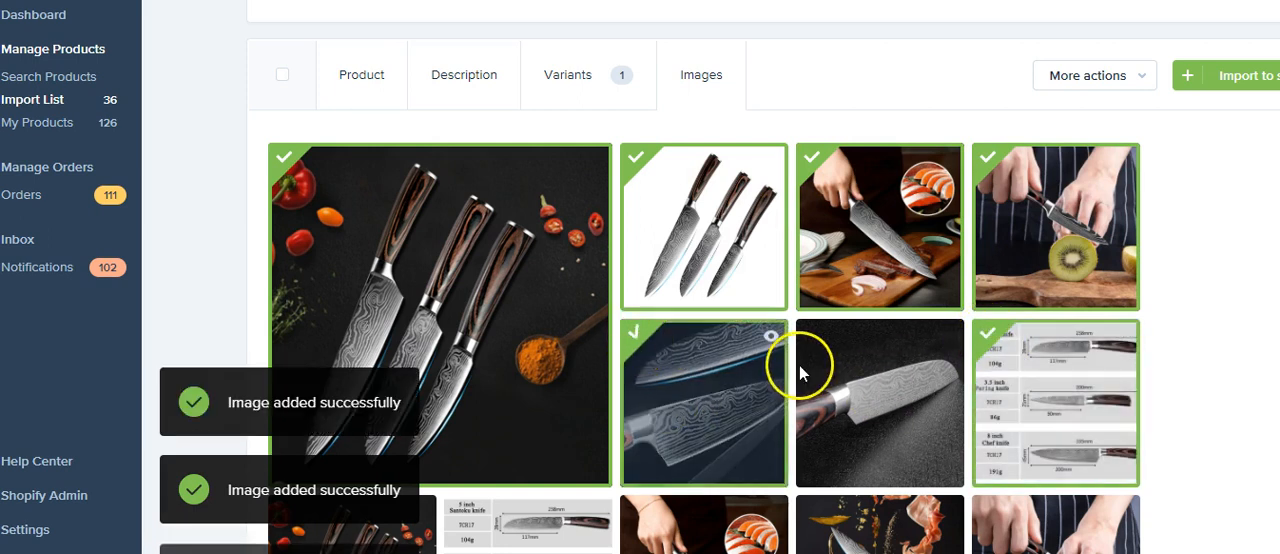
click(812, 336)
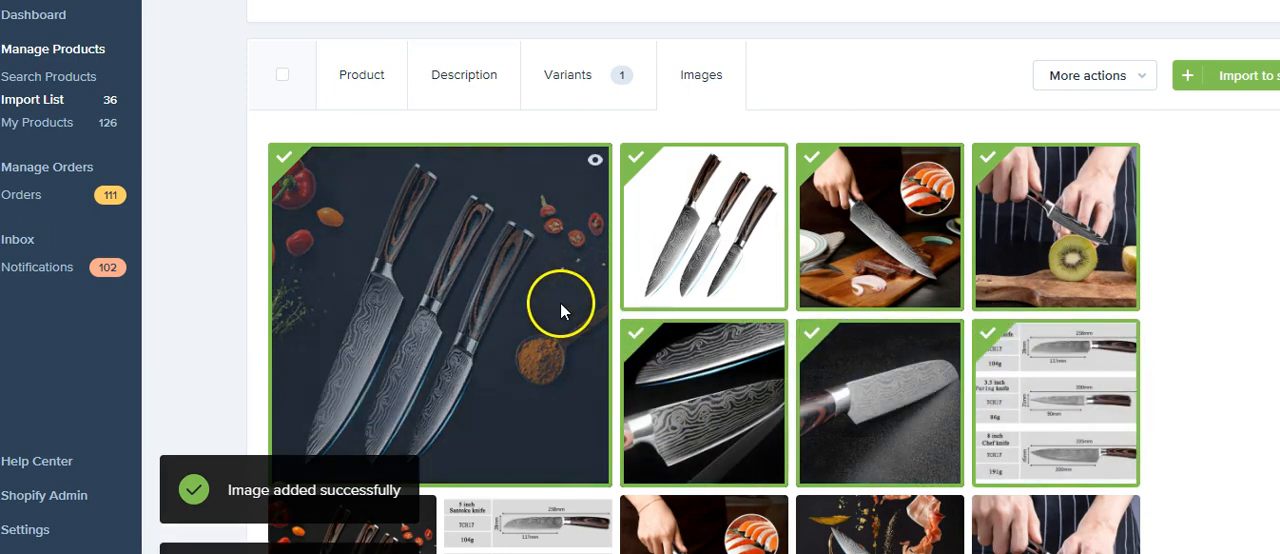
Step: Add all five images in the row below the main photo and the labelled 8" chef, Santoku and paring knives image
scroll(542, 302, down, 3)
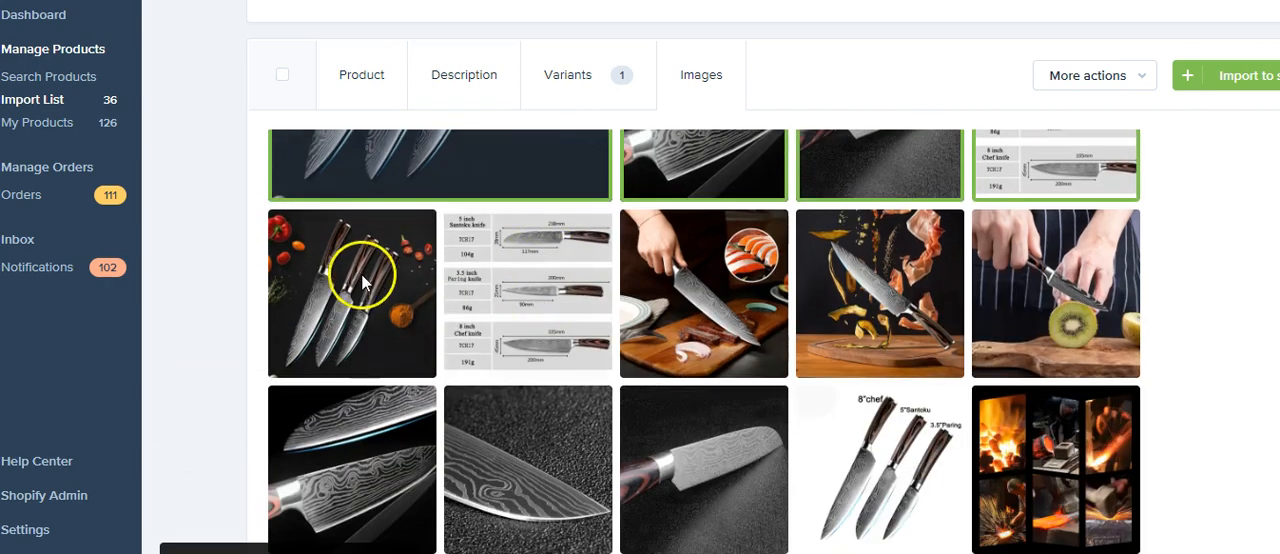
mouse_move(352, 272)
click(287, 234)
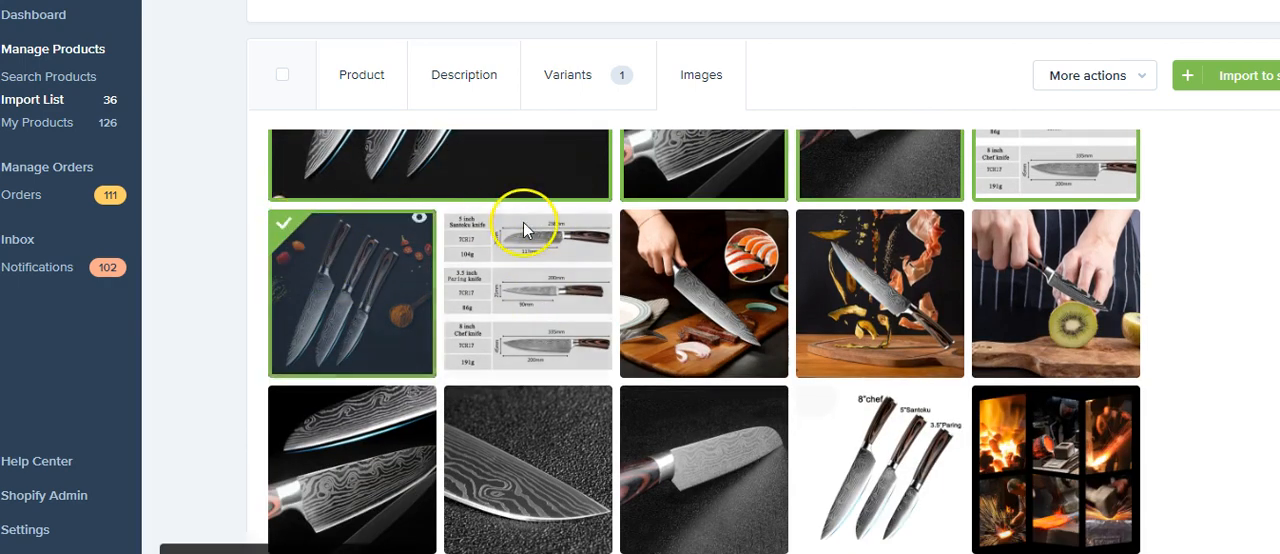
click(463, 230)
click(632, 238)
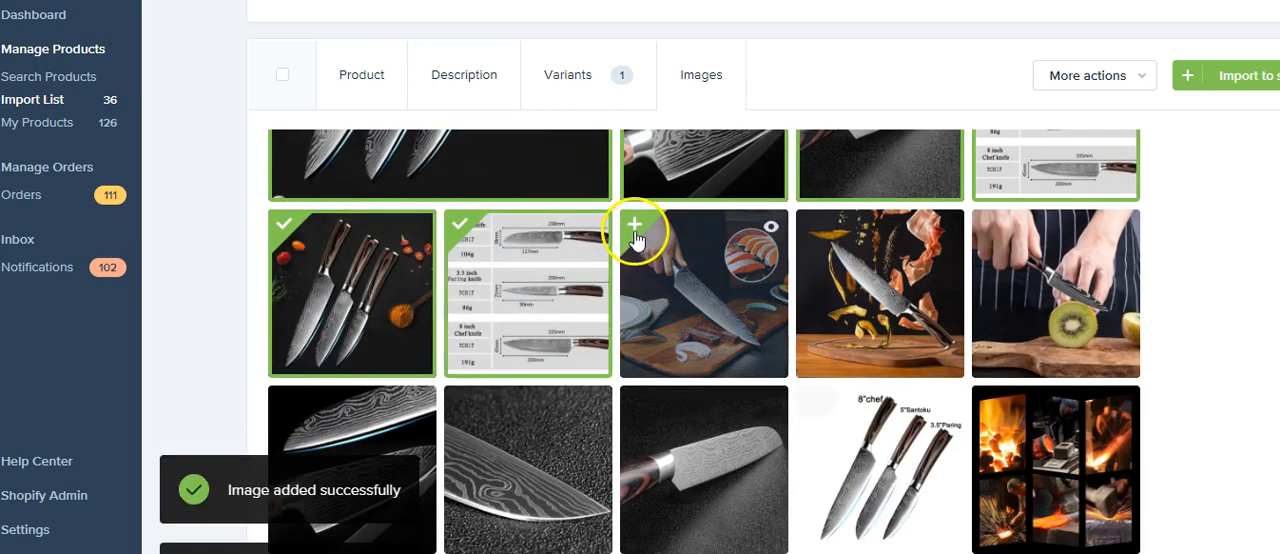
click(812, 230)
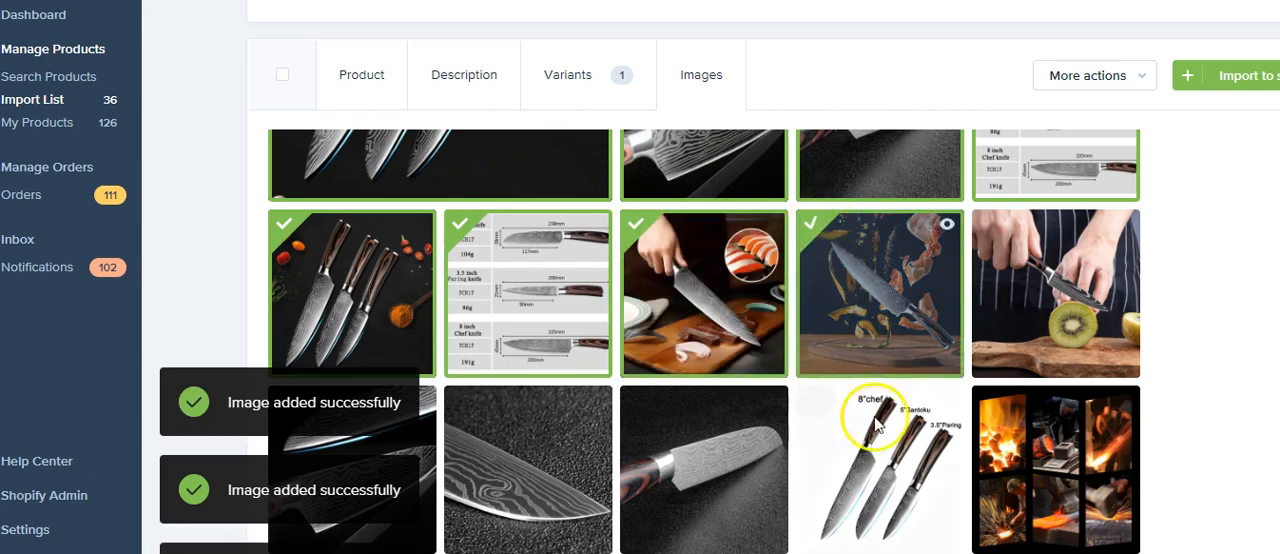
click(812, 400)
click(998, 234)
Step: Add the double-blade and Santoku blade close-ups from the lower row and deselect the labelled knives image
scroll(540, 312, down, 1)
click(336, 331)
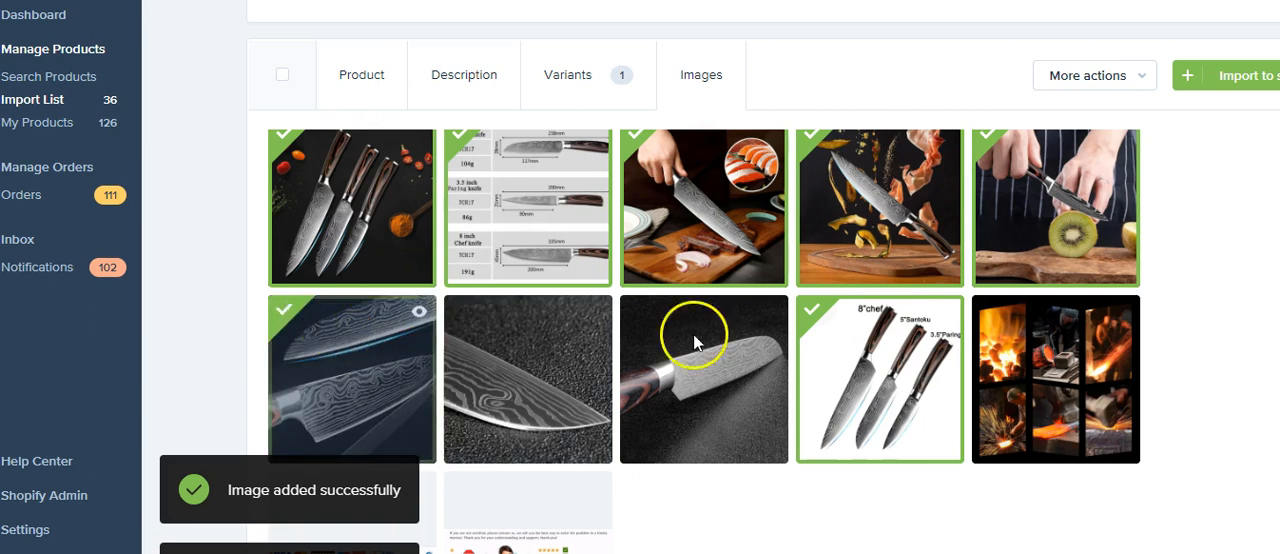
click(705, 347)
click(887, 346)
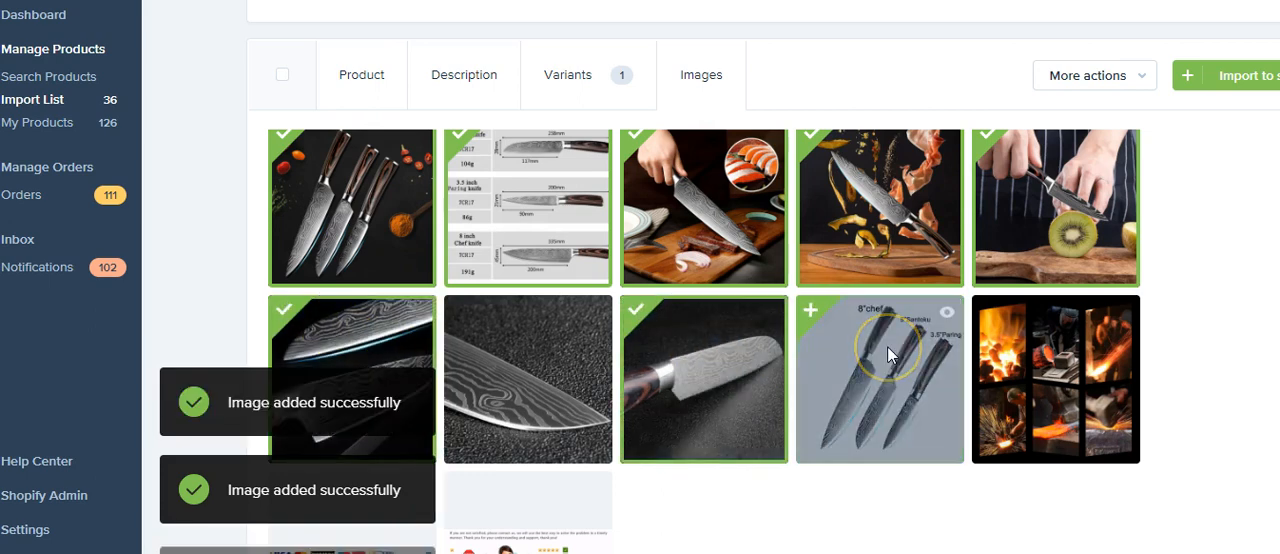
scroll(853, 362, up, 4)
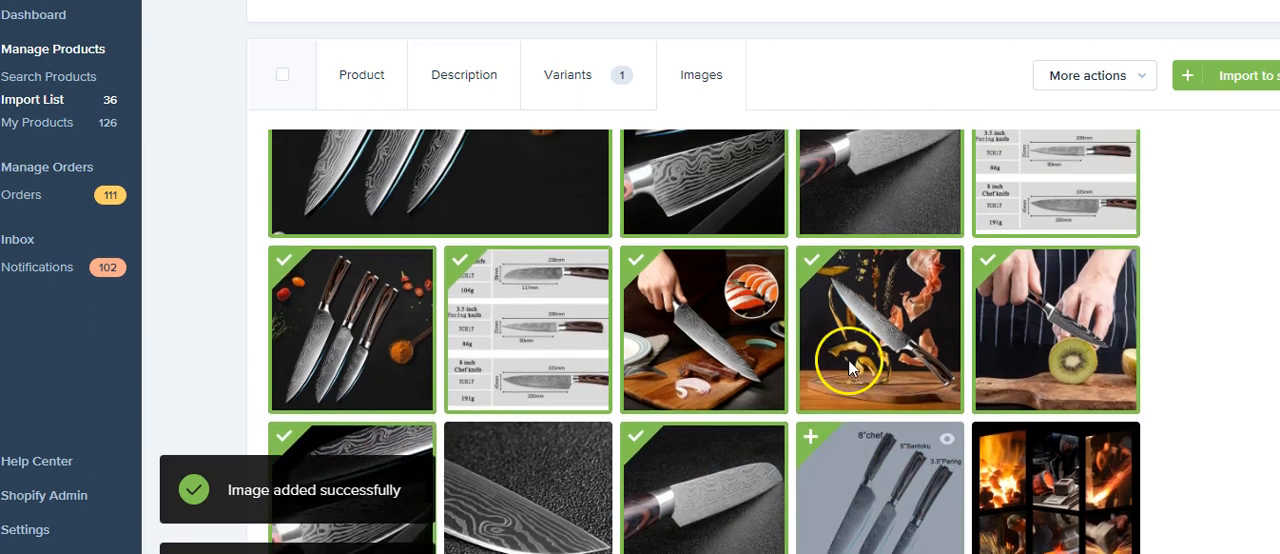
click(850, 346)
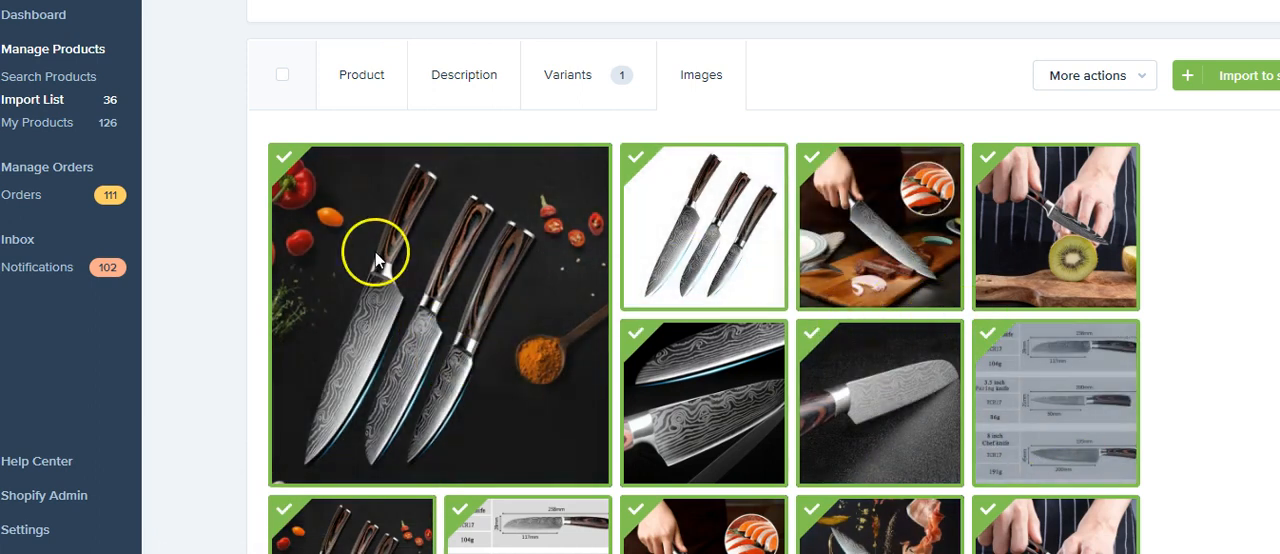
Step: Review the knife set's image selection and variant pricing, and show the additional actions available for the product
scroll(374, 252, down, 4)
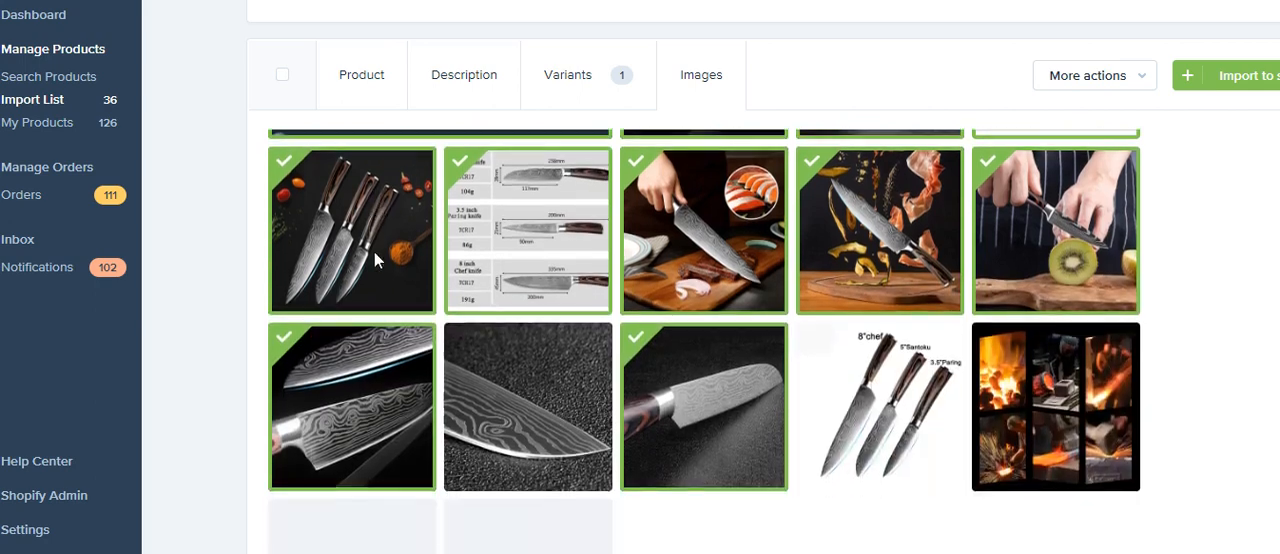
scroll(529, 291, down, 1)
scroll(529, 291, down, 1)
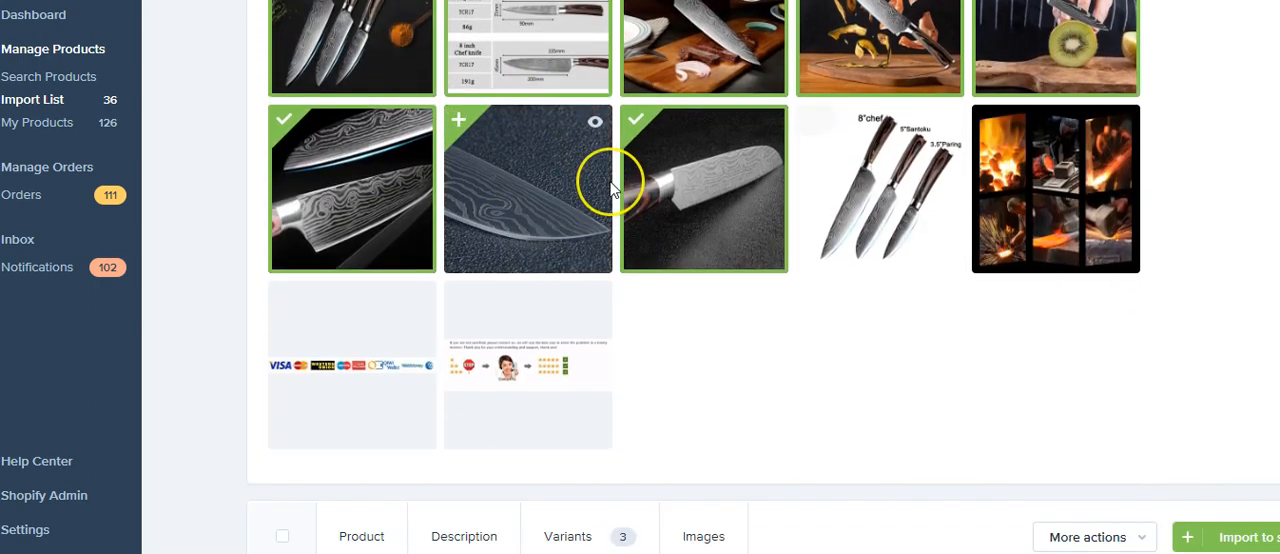
scroll(591, 240, down, 2)
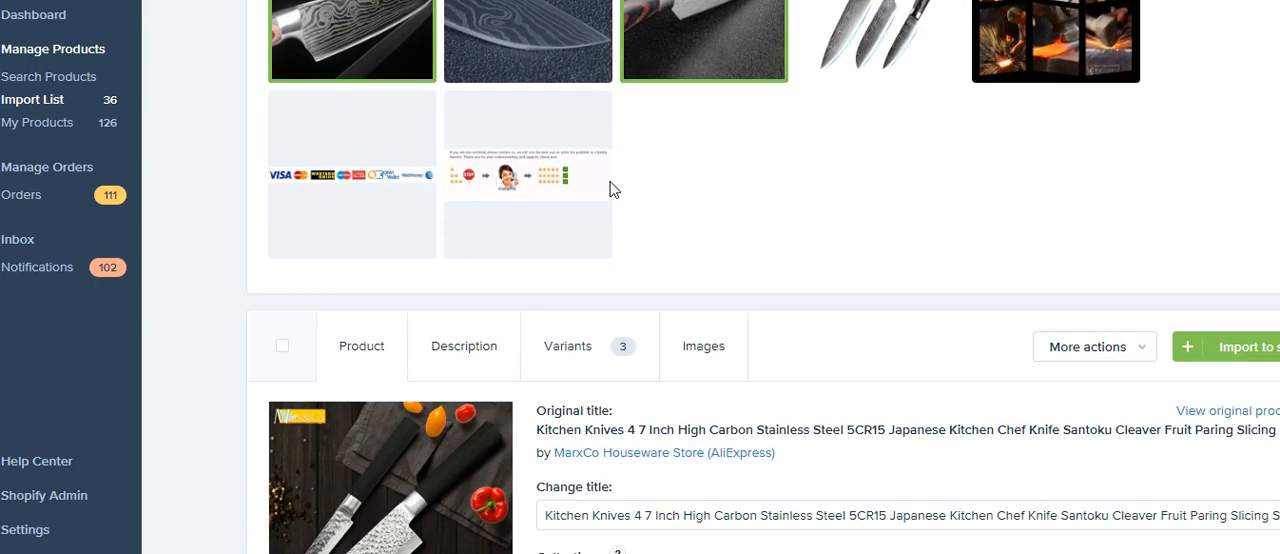
scroll(613, 190, up, 5)
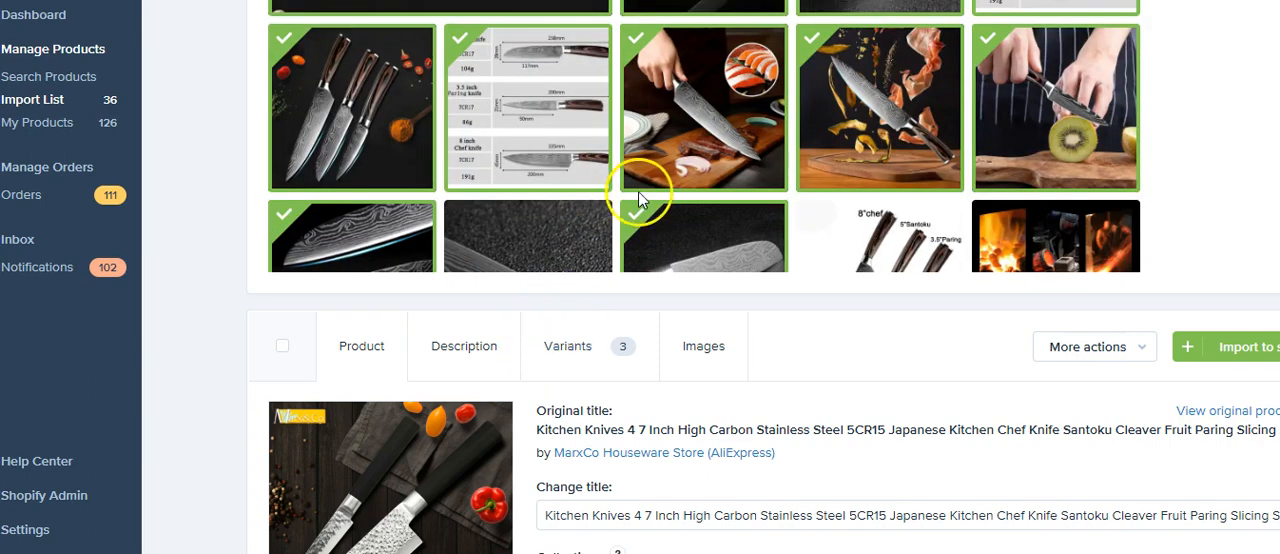
scroll(918, 218, up, 1)
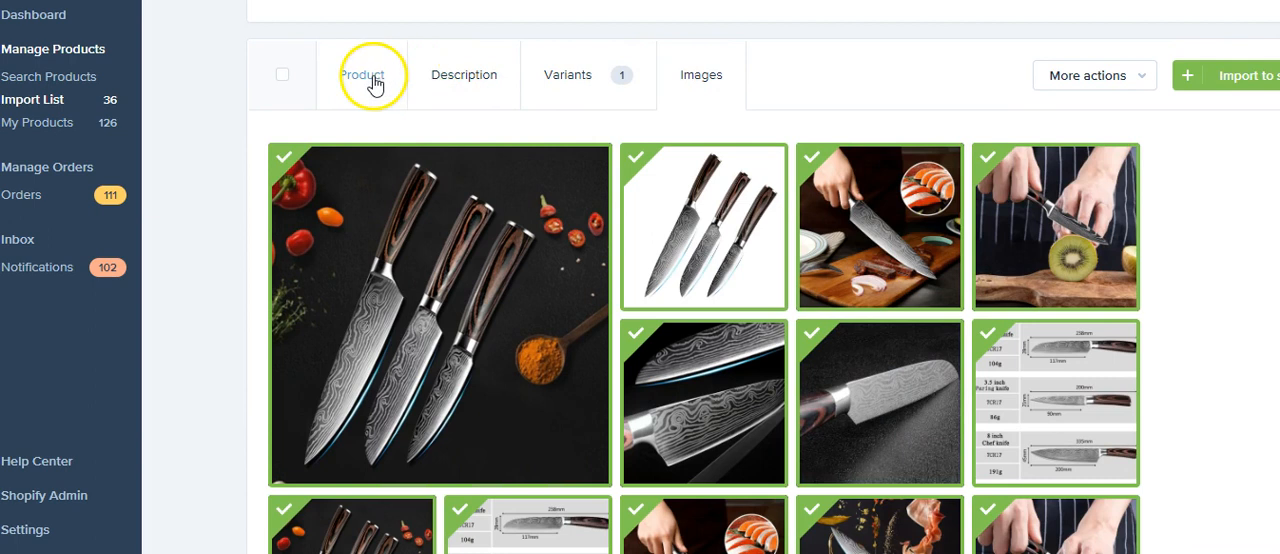
click(550, 78)
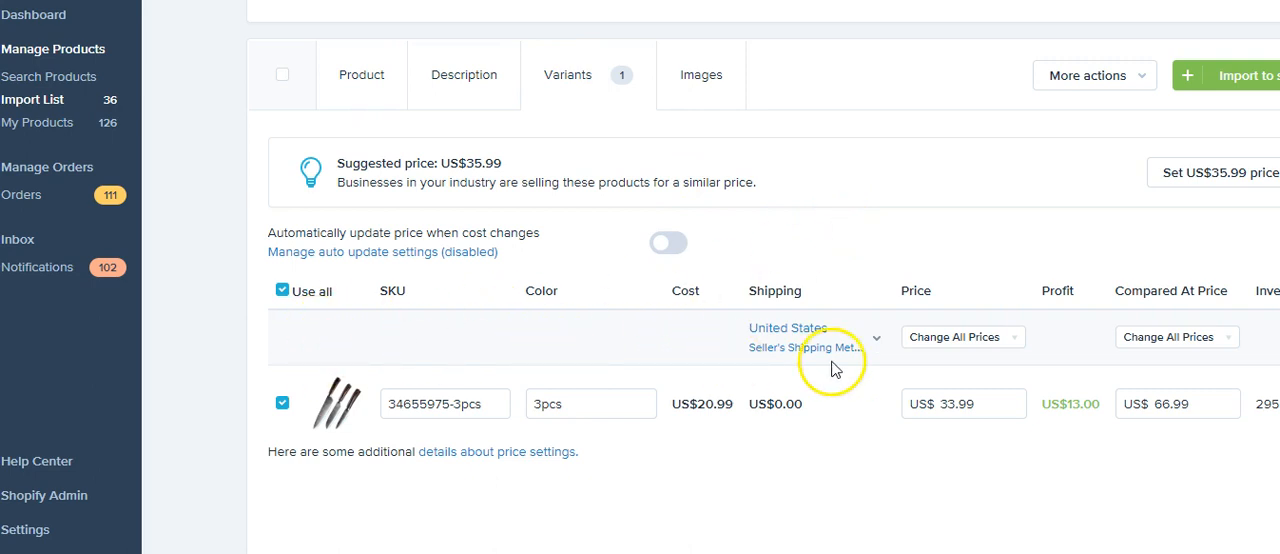
click(1124, 87)
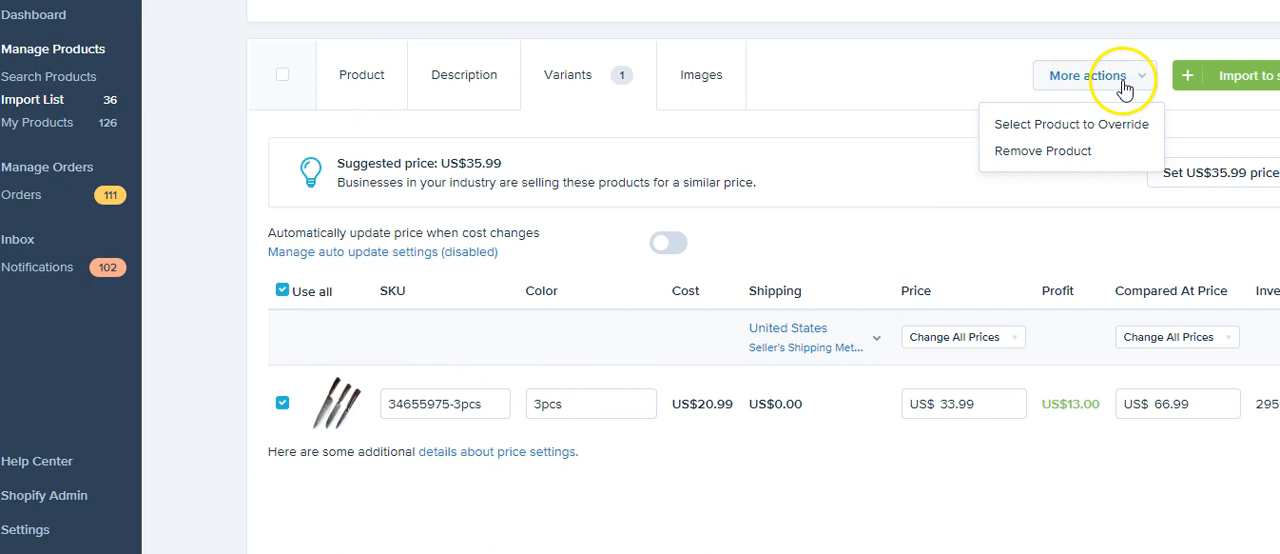
Step: Review the three-piece knife set's description, product details and variant pricing, and check the shipping methods available for the United States
click(463, 88)
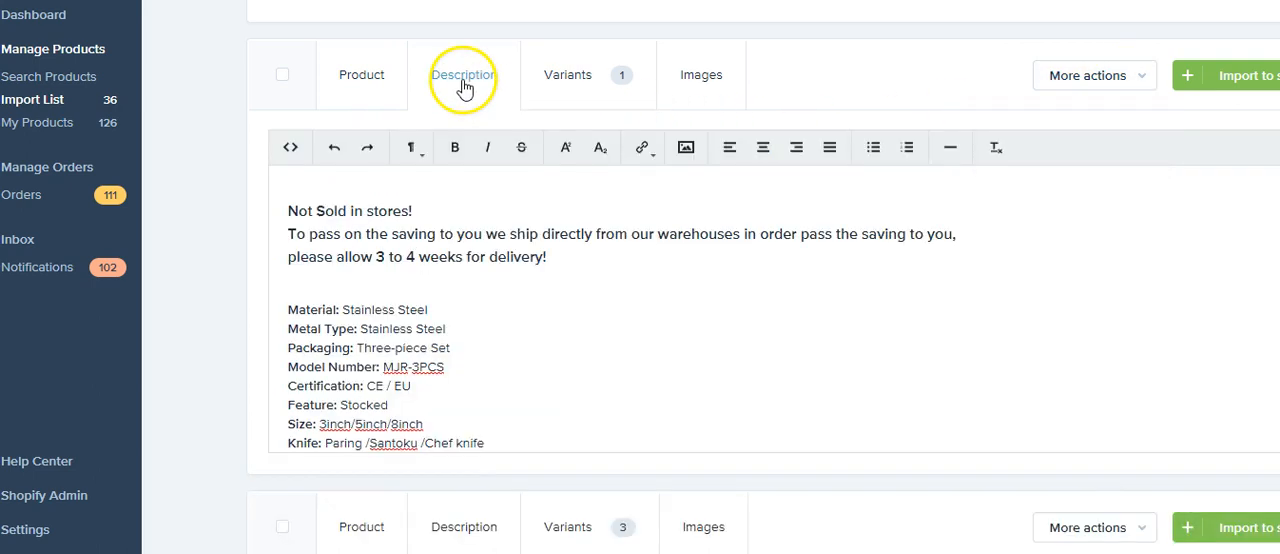
click(366, 80)
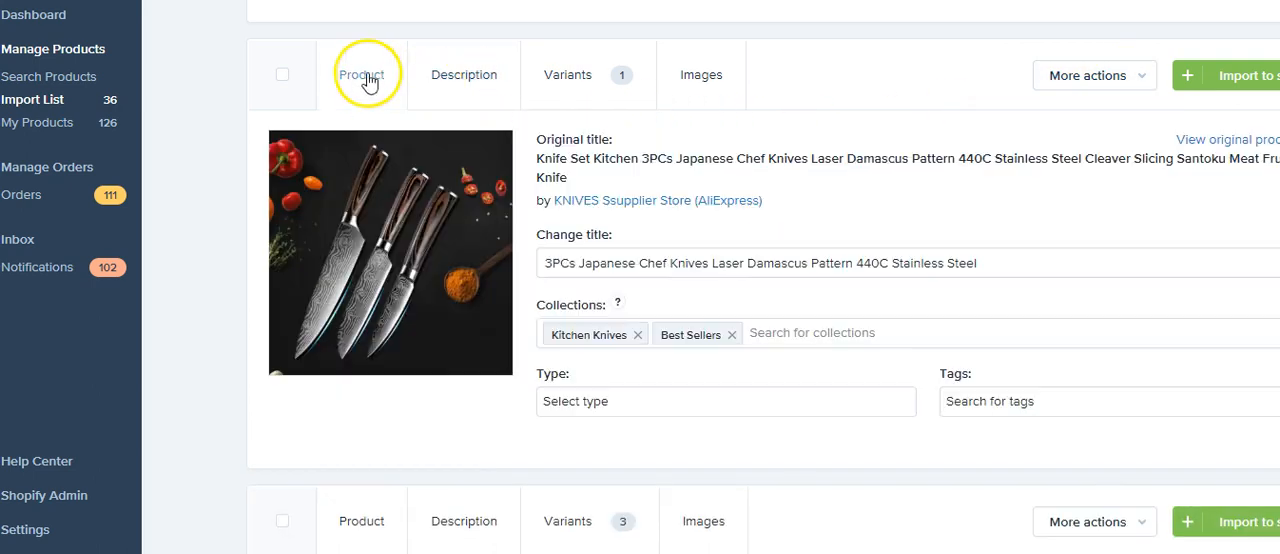
click(420, 88)
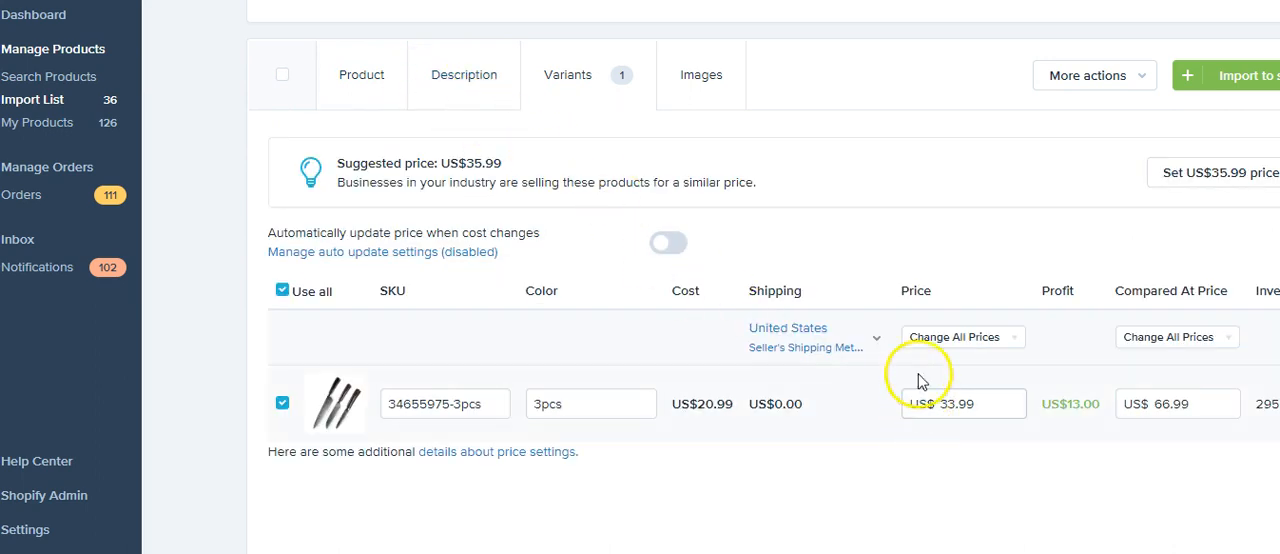
click(872, 343)
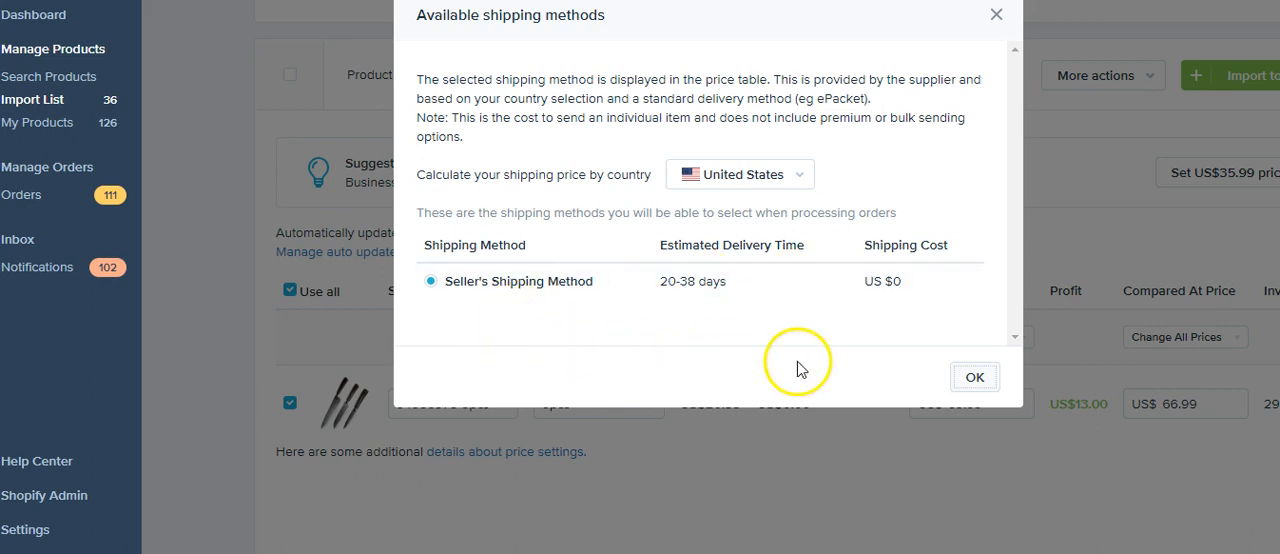
click(972, 378)
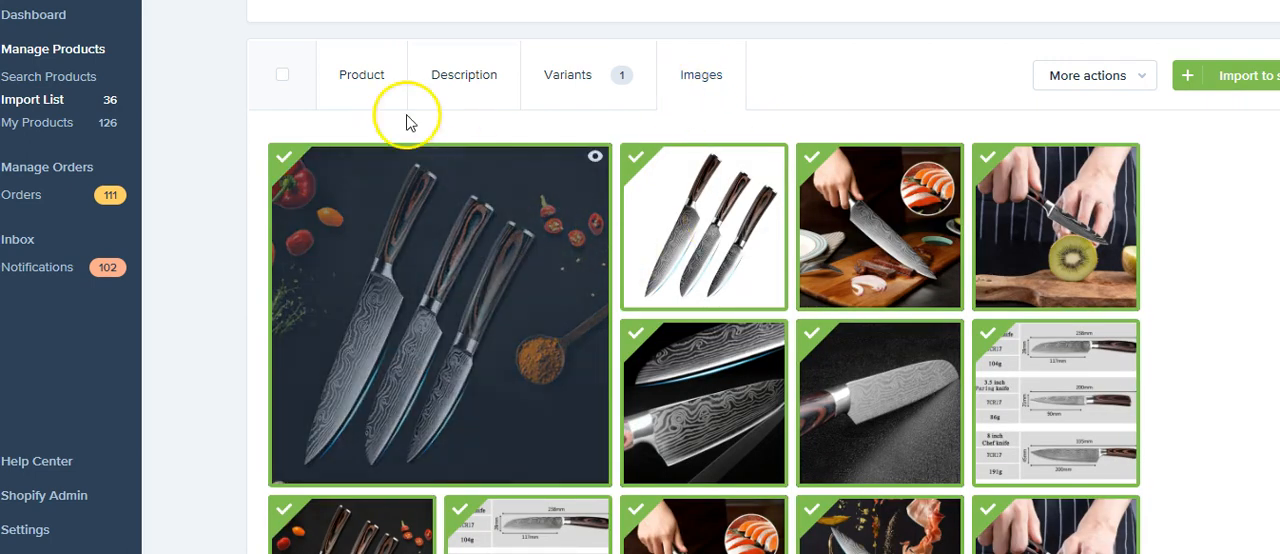
Step: Recheck the knife set's description, title and collections, and import the product to the store
click(430, 80)
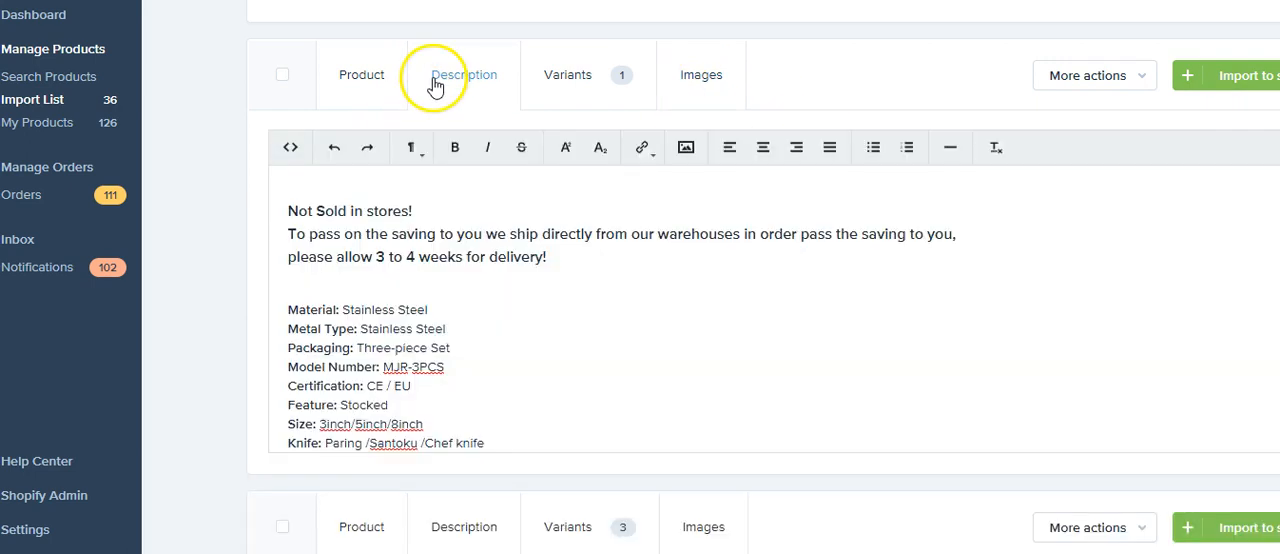
click(364, 89)
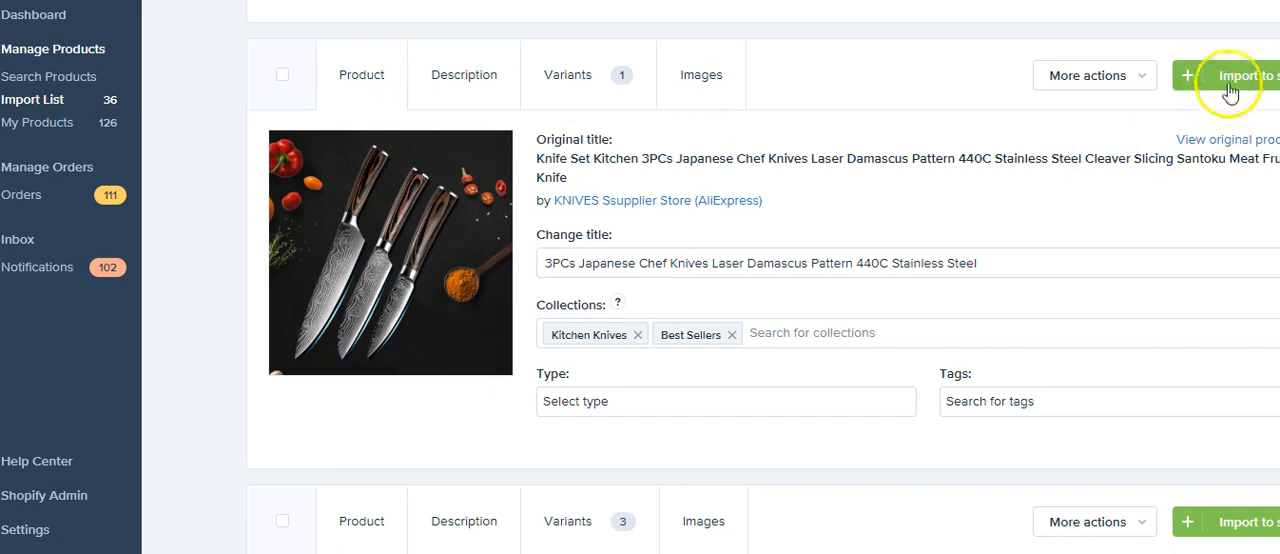
scroll(973, 153, down, 3)
scroll(973, 153, up, 3)
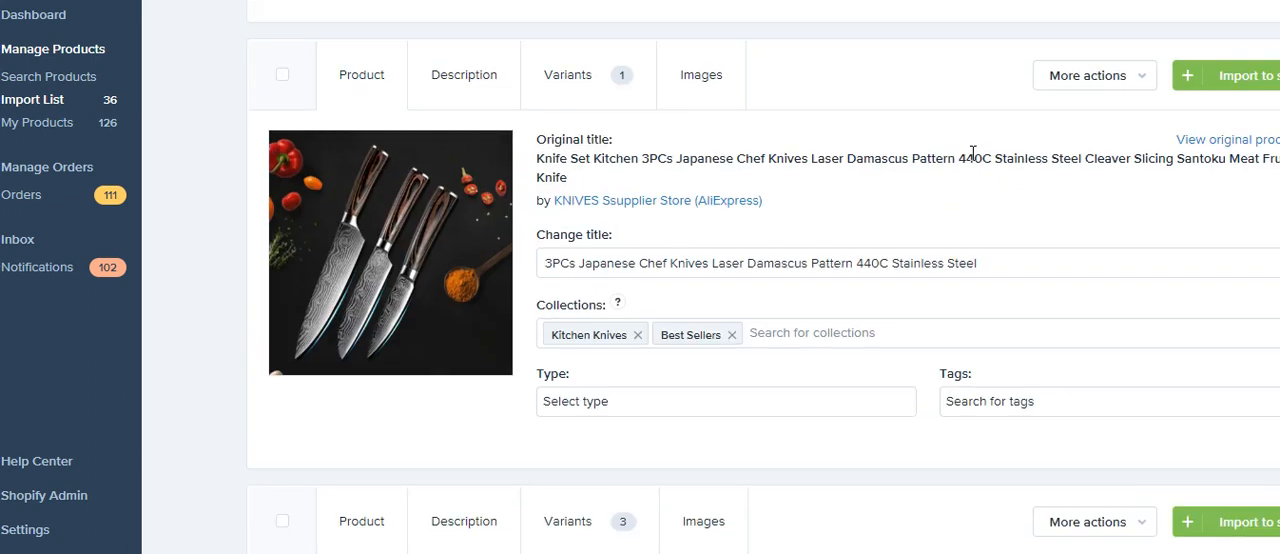
click(1255, 88)
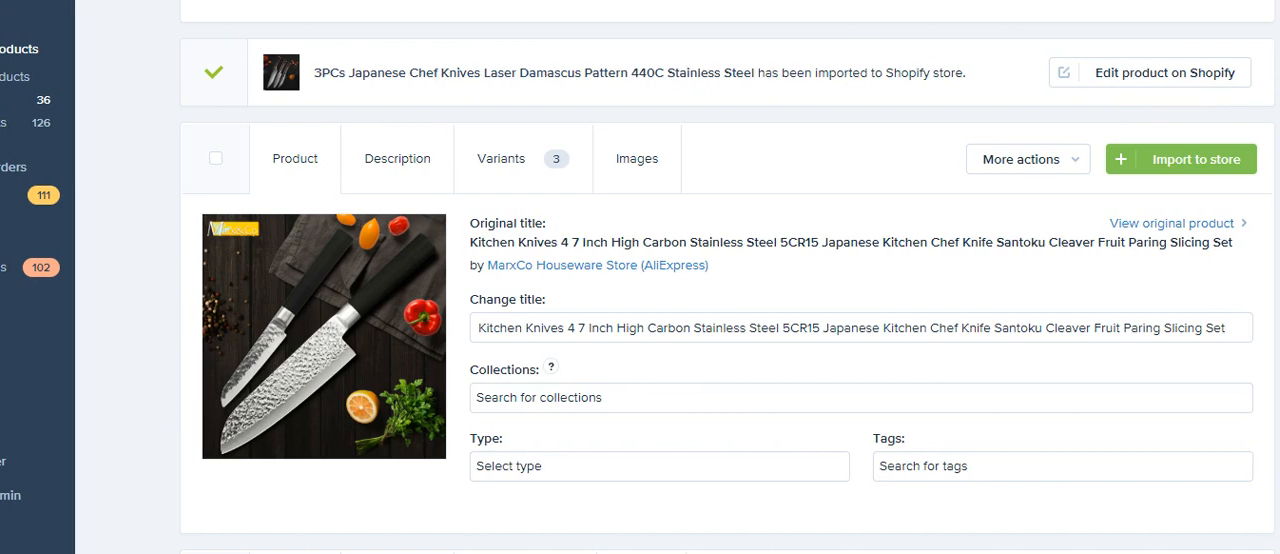
Step: Open the imported knife set in the Shopify admin and review its description, media, pricing and inventory settings
click(1133, 76)
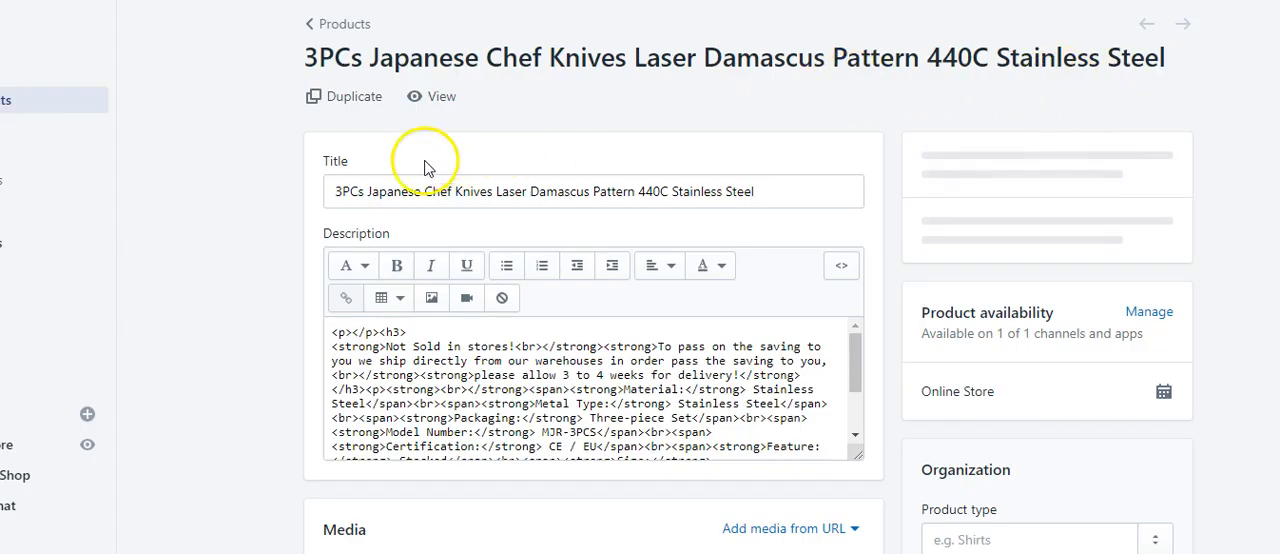
scroll(286, 190, down, 5)
scroll(278, 186, down, 6)
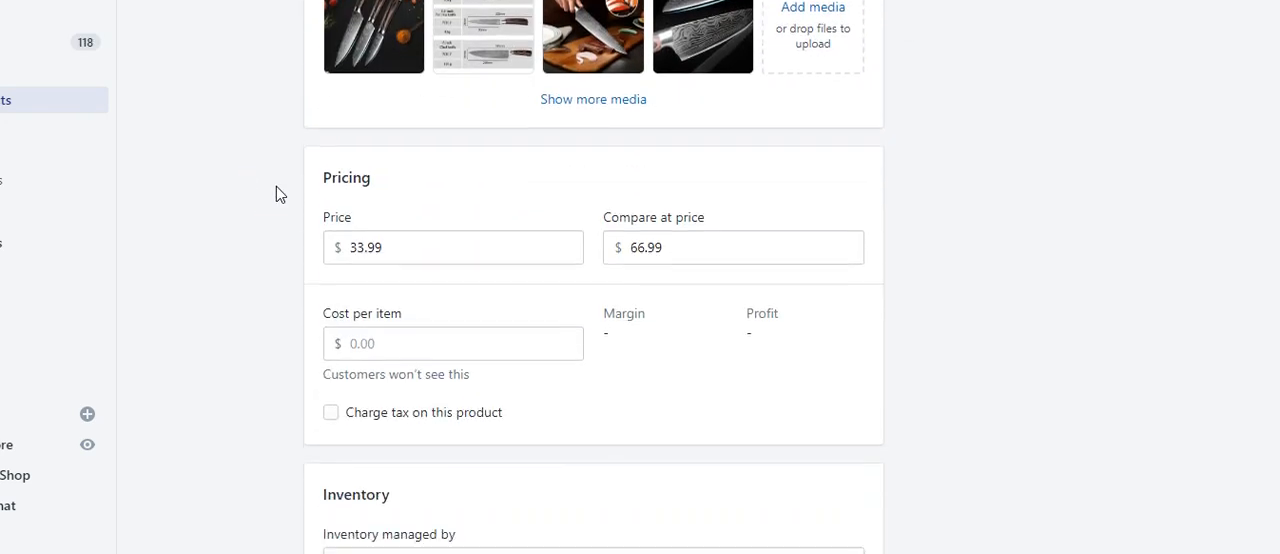
scroll(175, 235, down, 3)
scroll(173, 235, down, 4)
scroll(171, 235, up, 15)
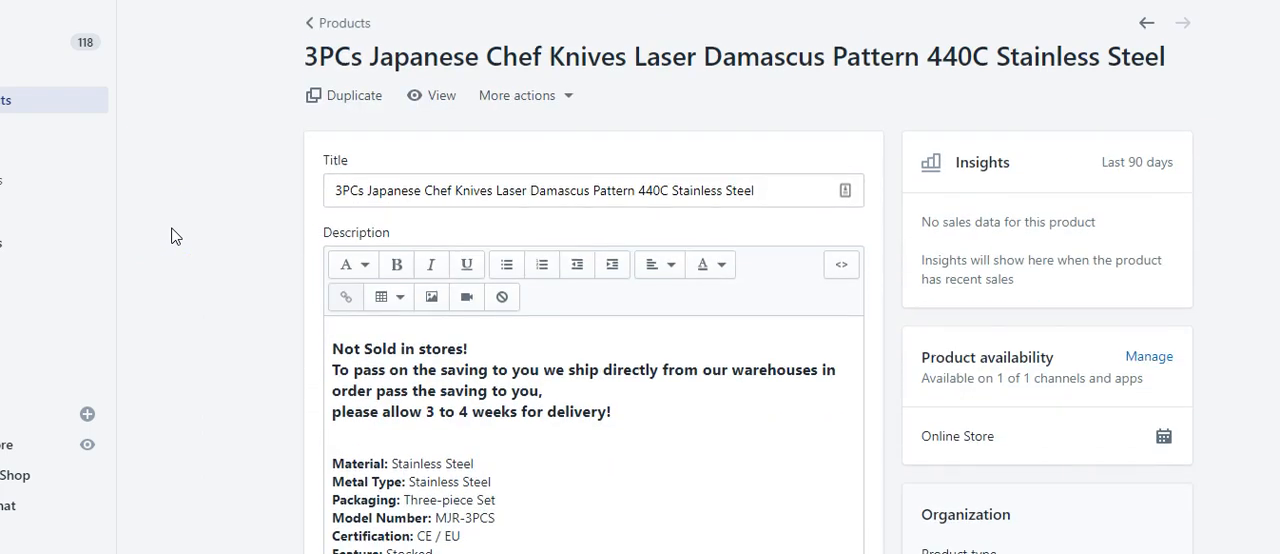
click(198, 218)
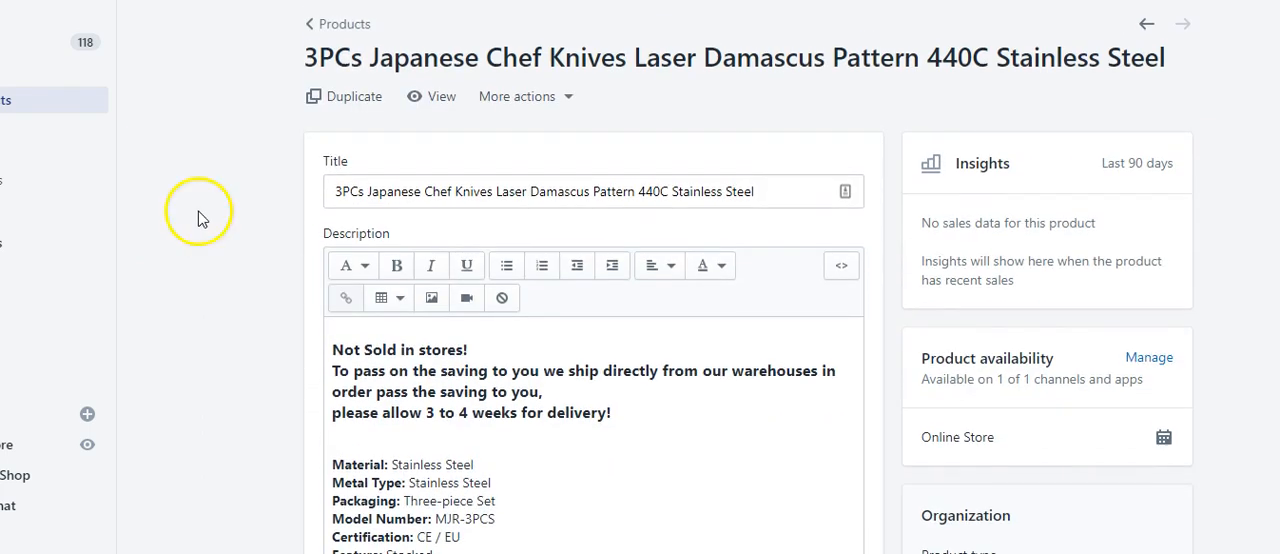
Step: View the knife set's page in the online store and examine its title, sale price, image gallery and product details
click(432, 96)
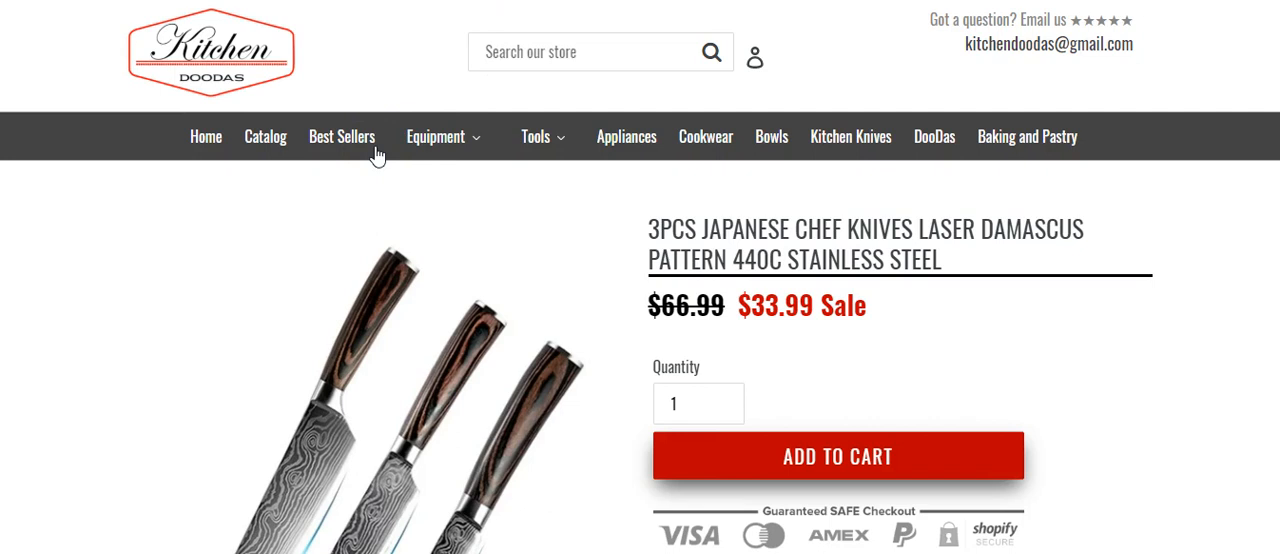
scroll(373, 155, down, 3)
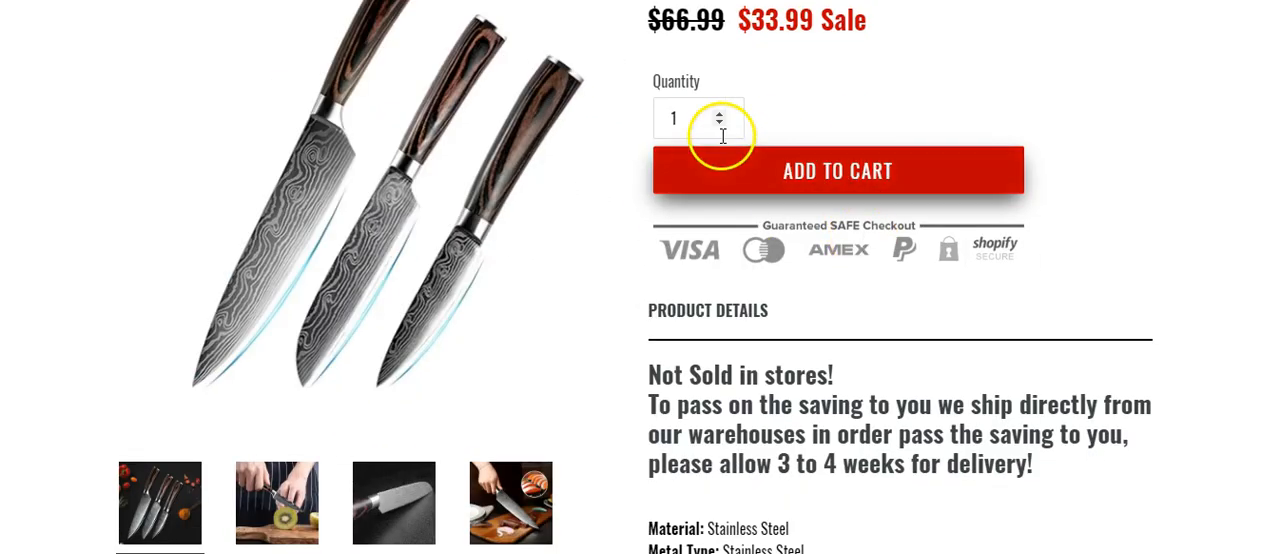
scroll(706, 309, down, 1)
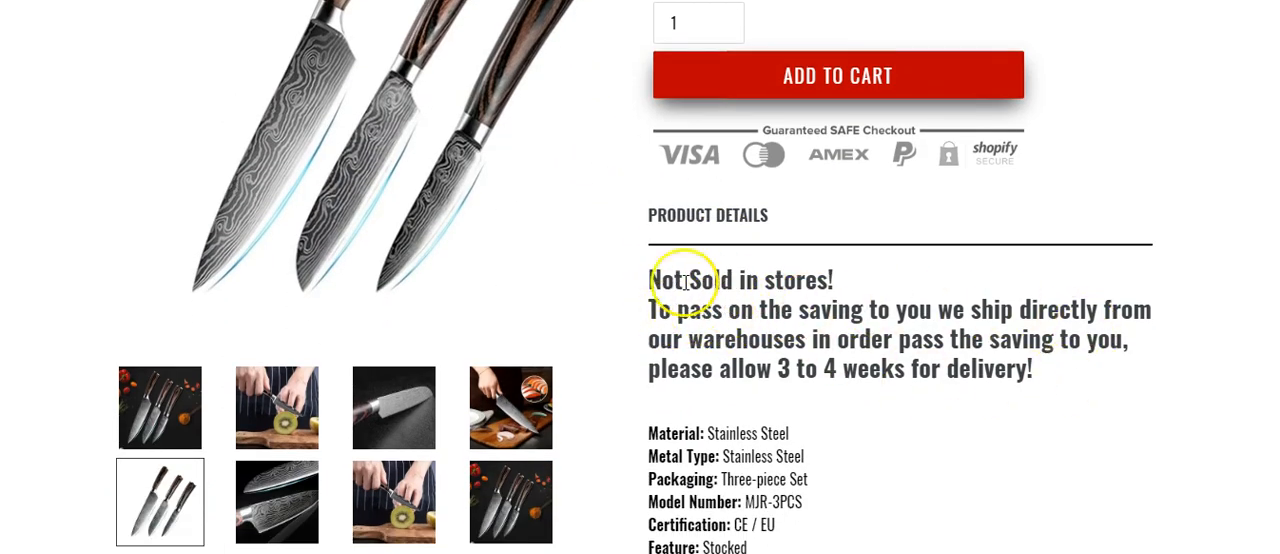
scroll(167, 390, down, 1)
scroll(160, 380, down, 4)
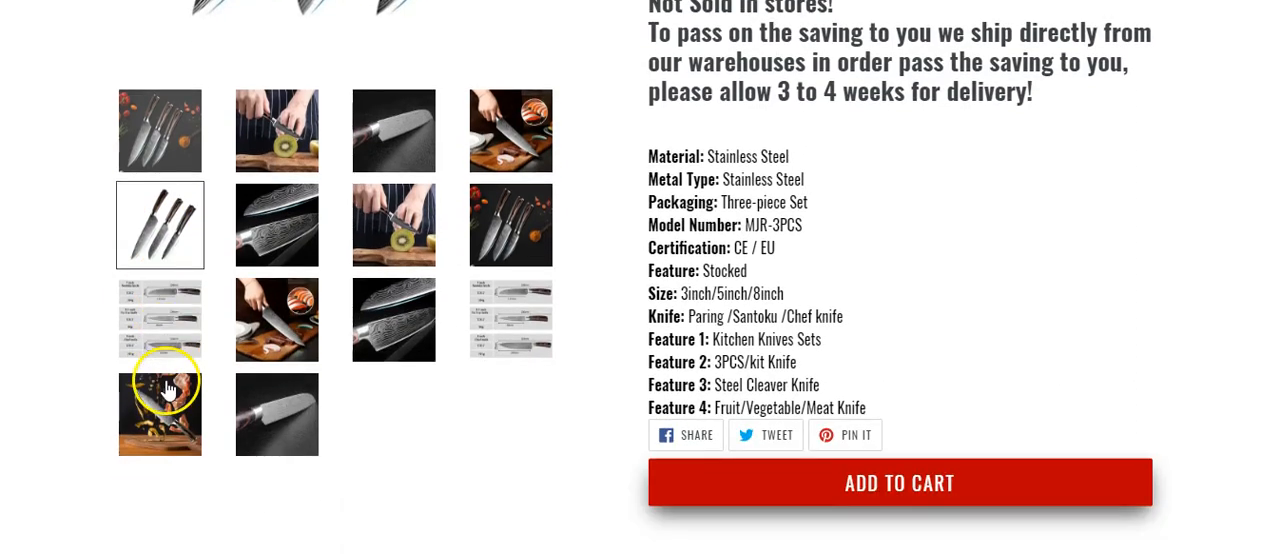
scroll(200, 260, up, 2)
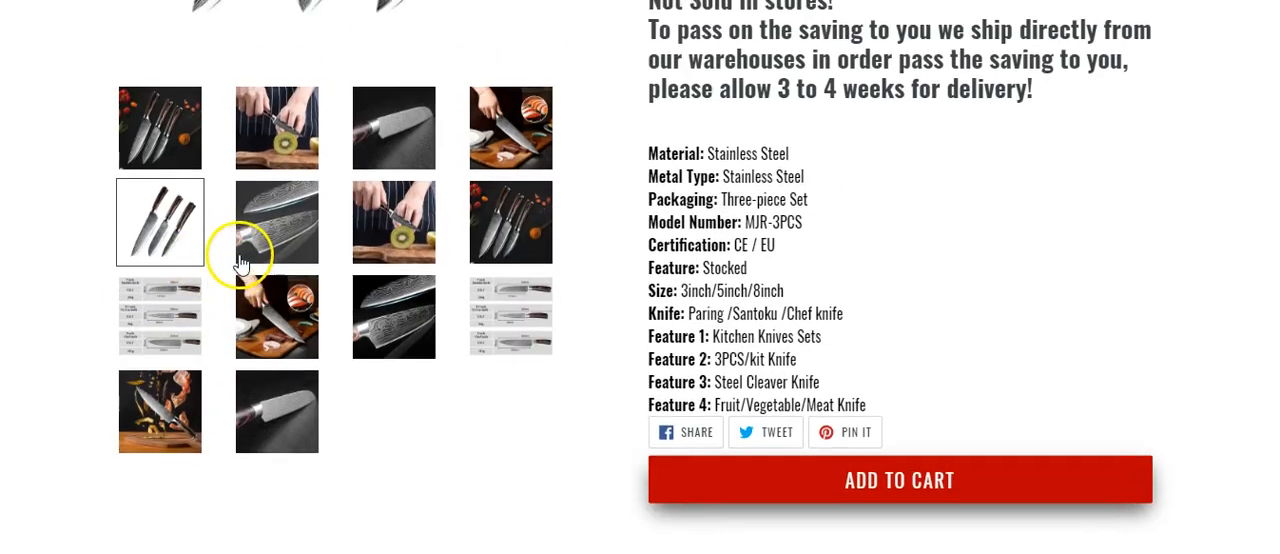
scroll(200, 270, up, 2)
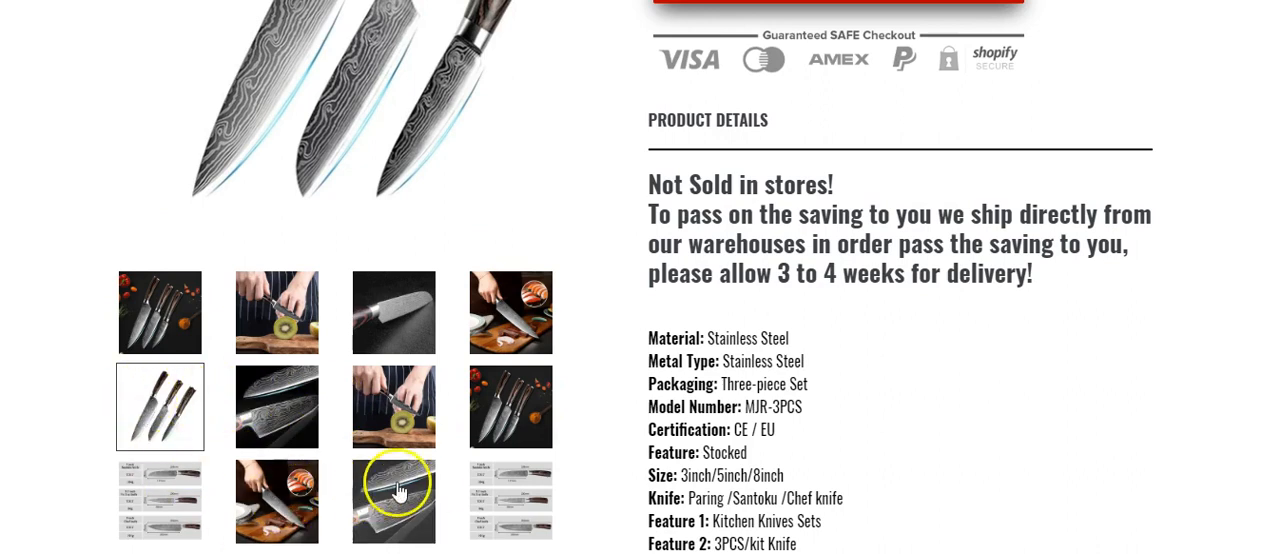
scroll(486, 335, down, 2)
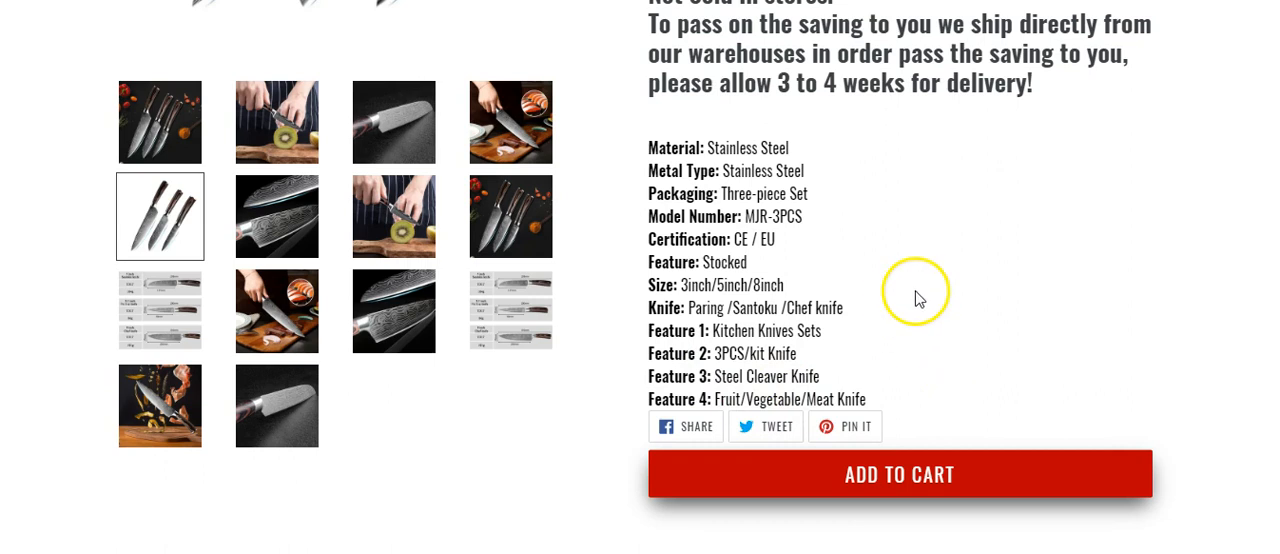
scroll(906, 280, up, 10)
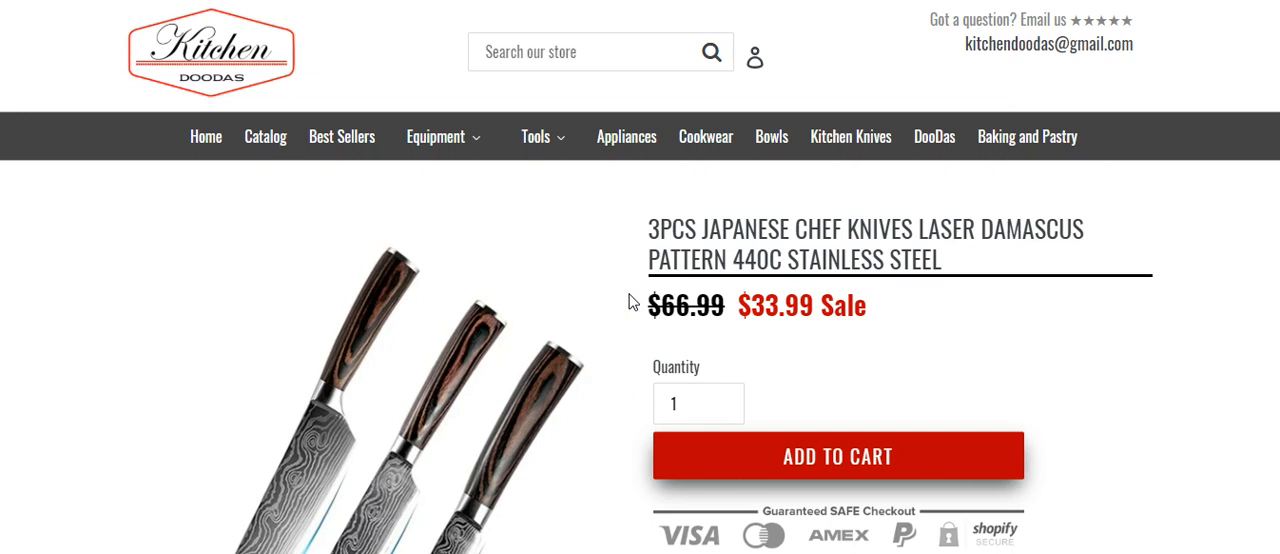
click(606, 300)
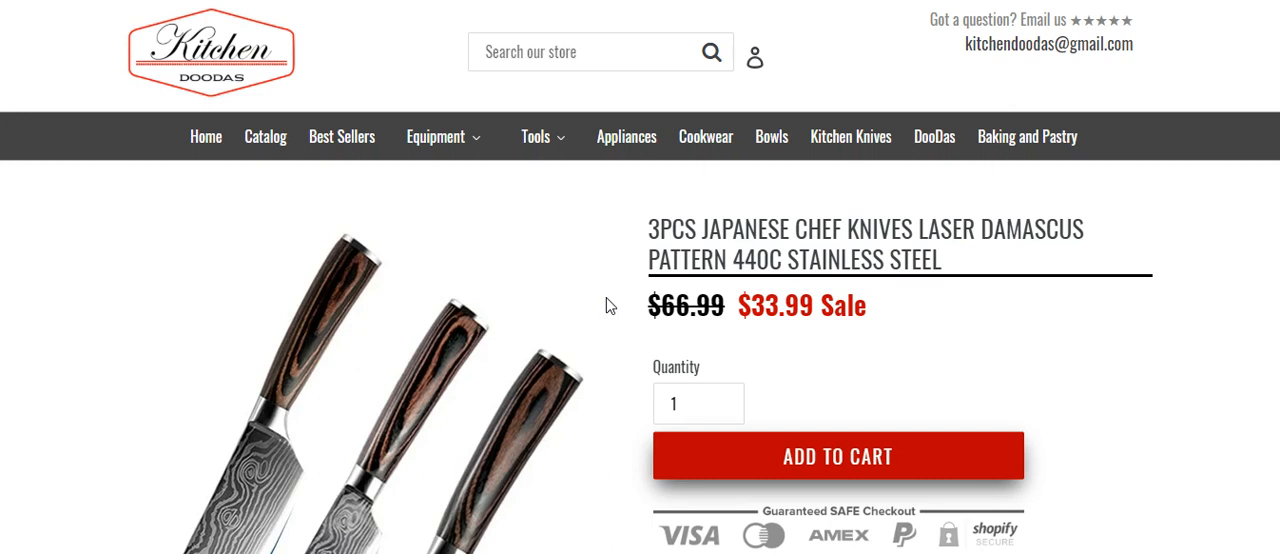
click(560, 288)
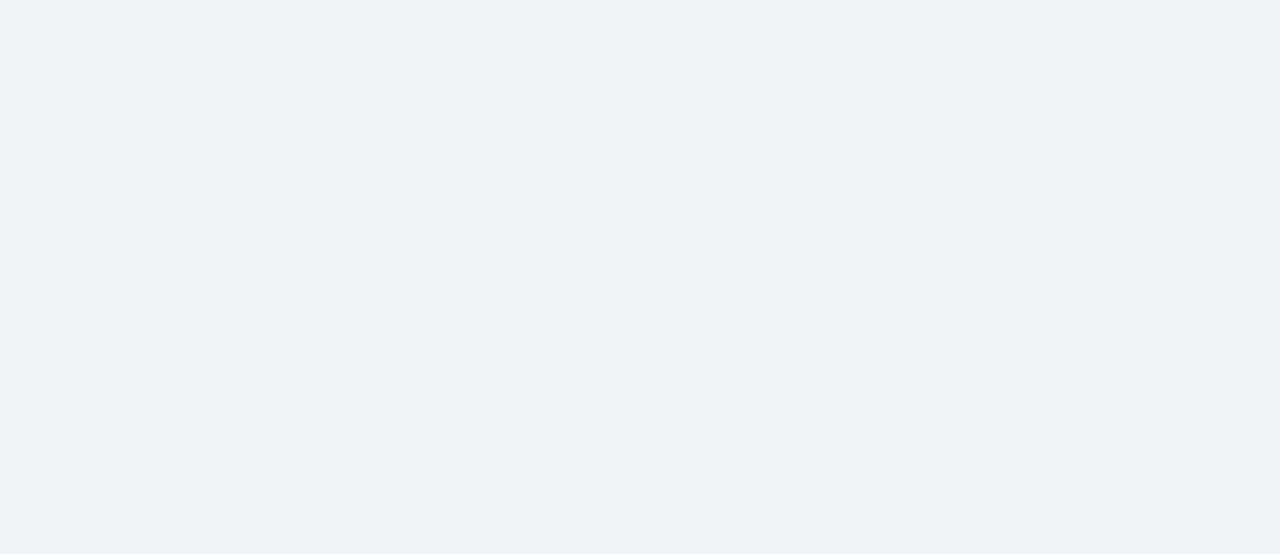
Step: Switch back to Oberlo and open the orders list to examine each order's fulfillment status, supplier, products and prices
click(462, 90)
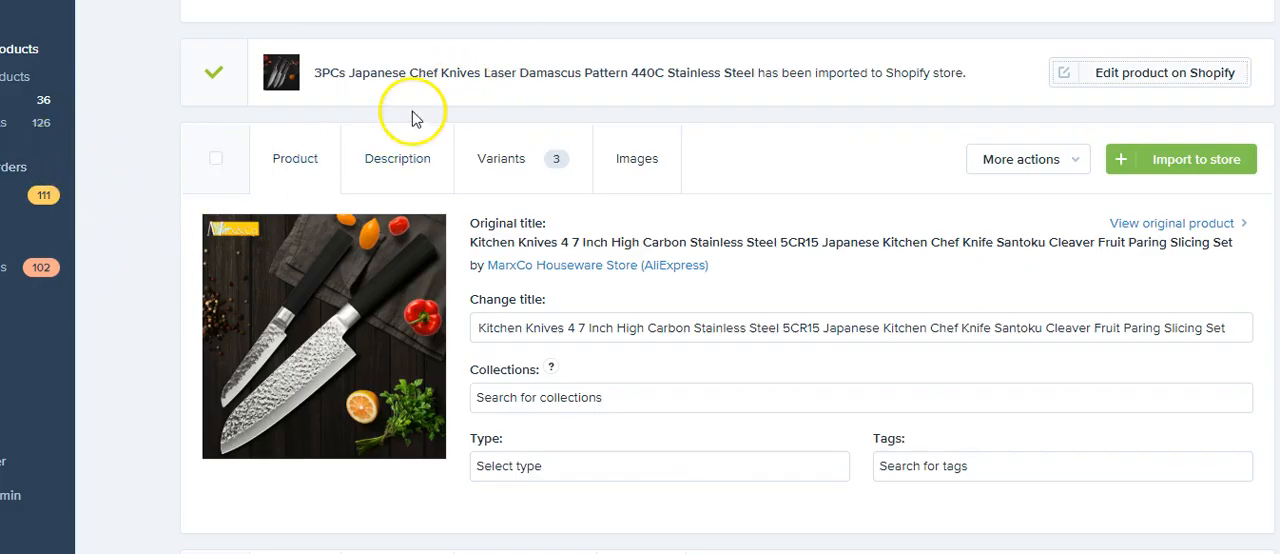
click(14, 195)
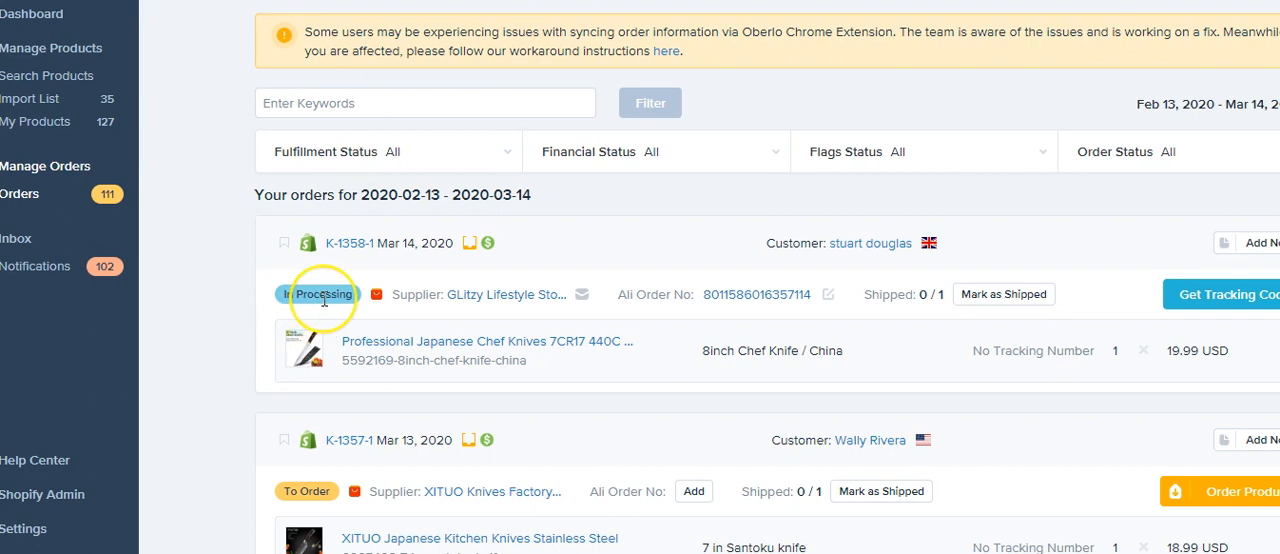
scroll(324, 300, down, 1)
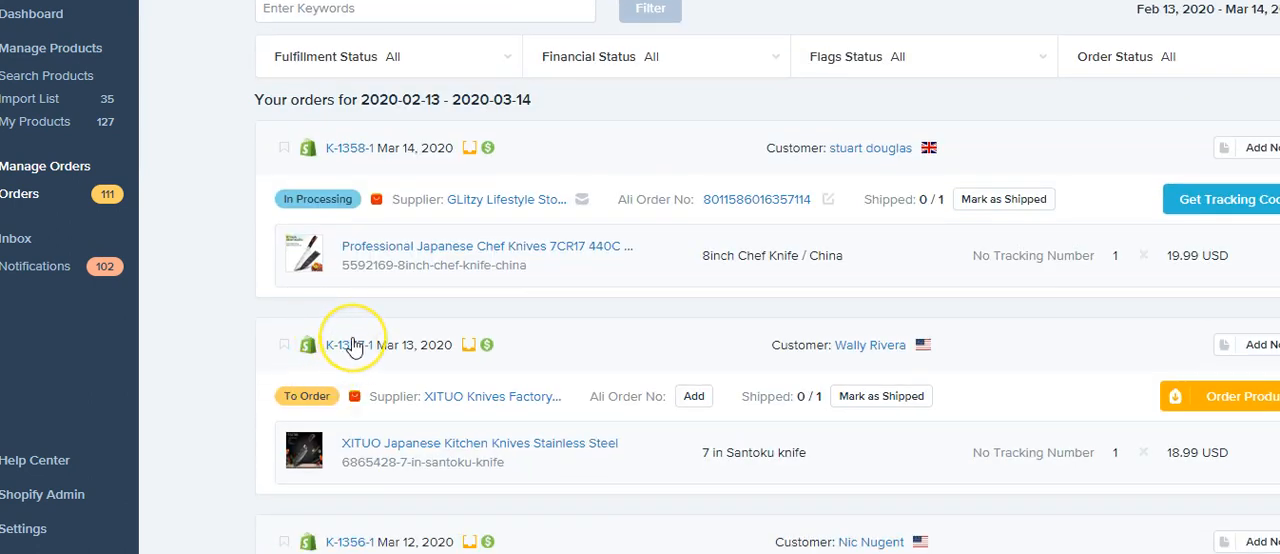
scroll(348, 347, down, 2)
scroll(352, 345, down, 3)
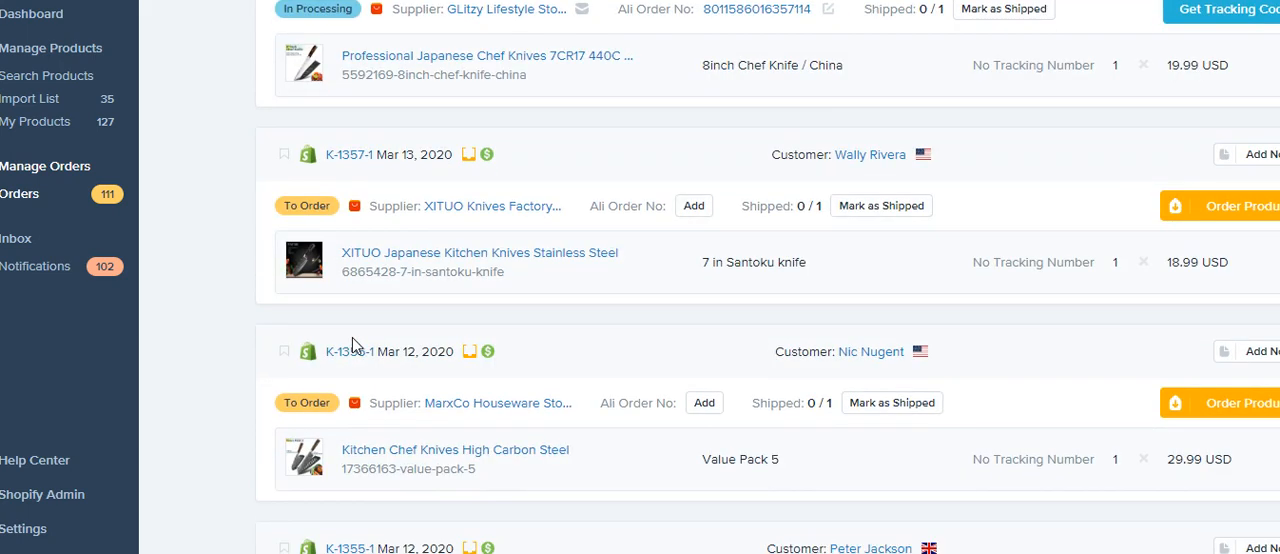
scroll(350, 337, down, 1)
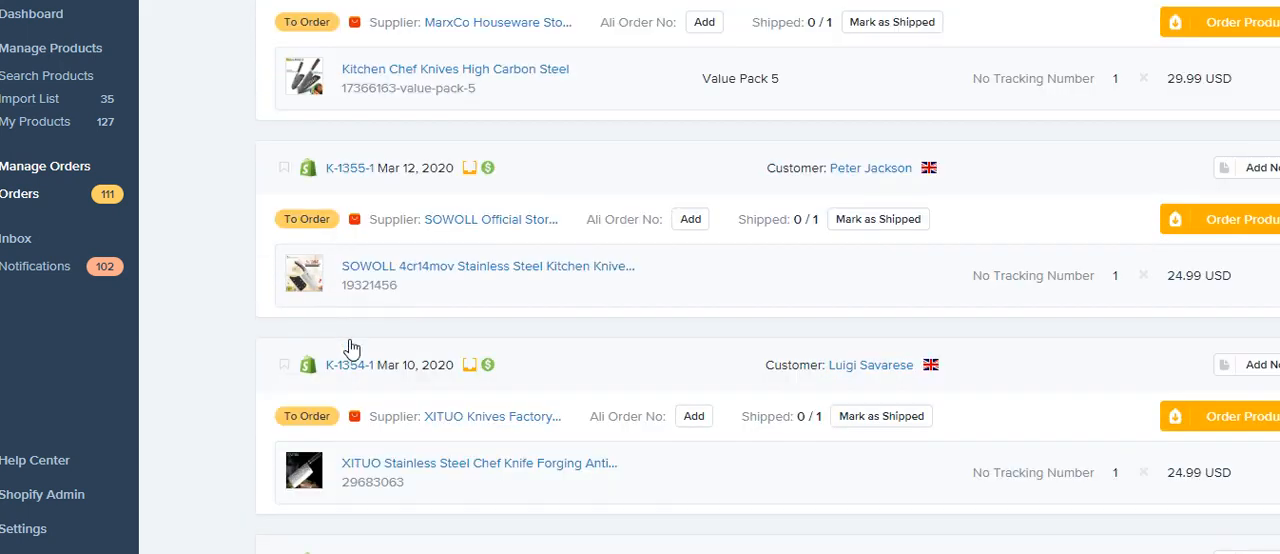
scroll(349, 340, down, 3)
scroll(351, 341, down, 3)
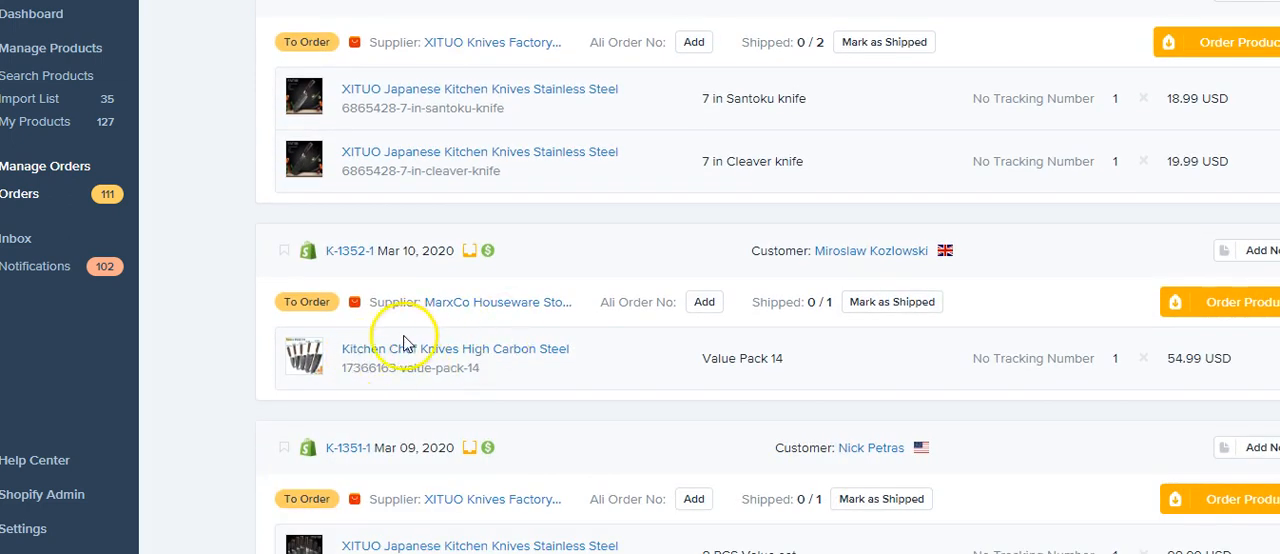
scroll(370, 340, down, 3)
scroll(370, 336, down, 2)
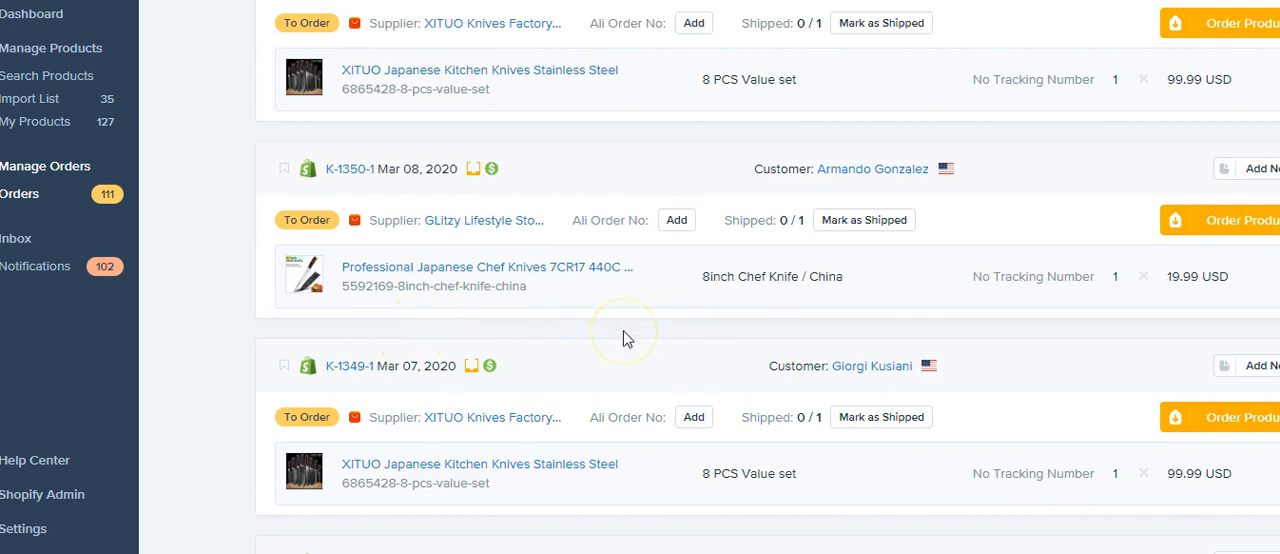
scroll(623, 331, up, 7)
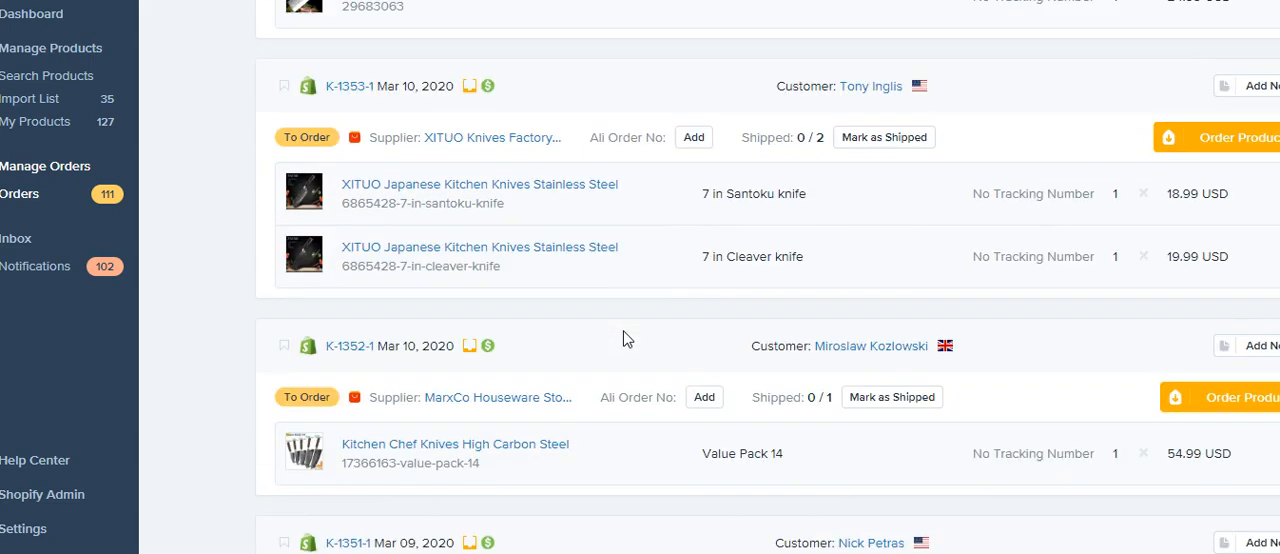
scroll(623, 339, up, 2)
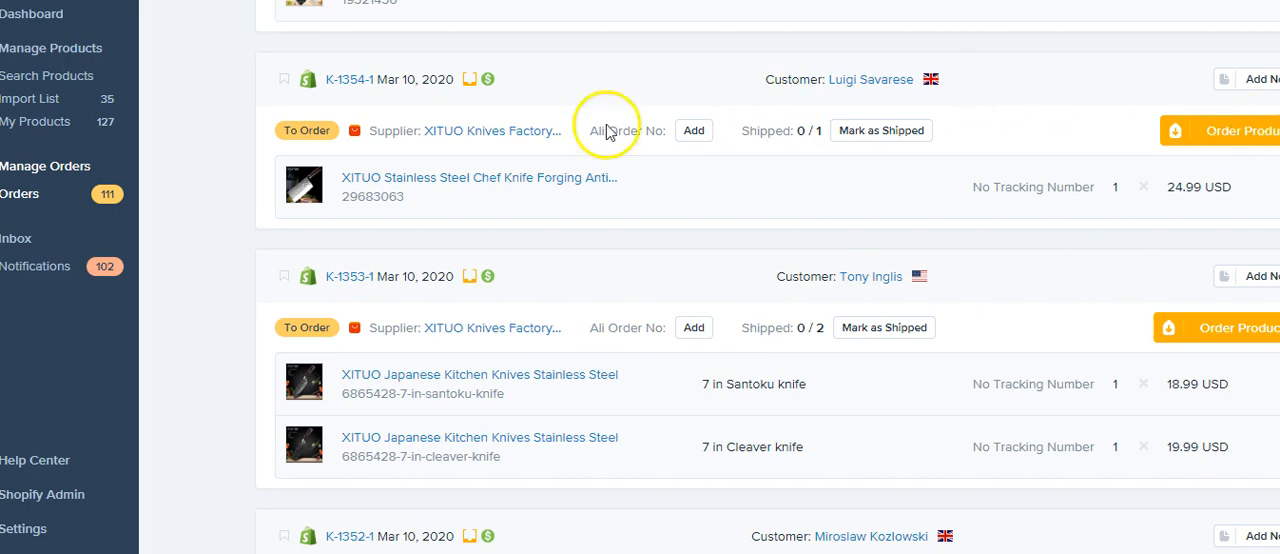
scroll(576, 212, up, 2)
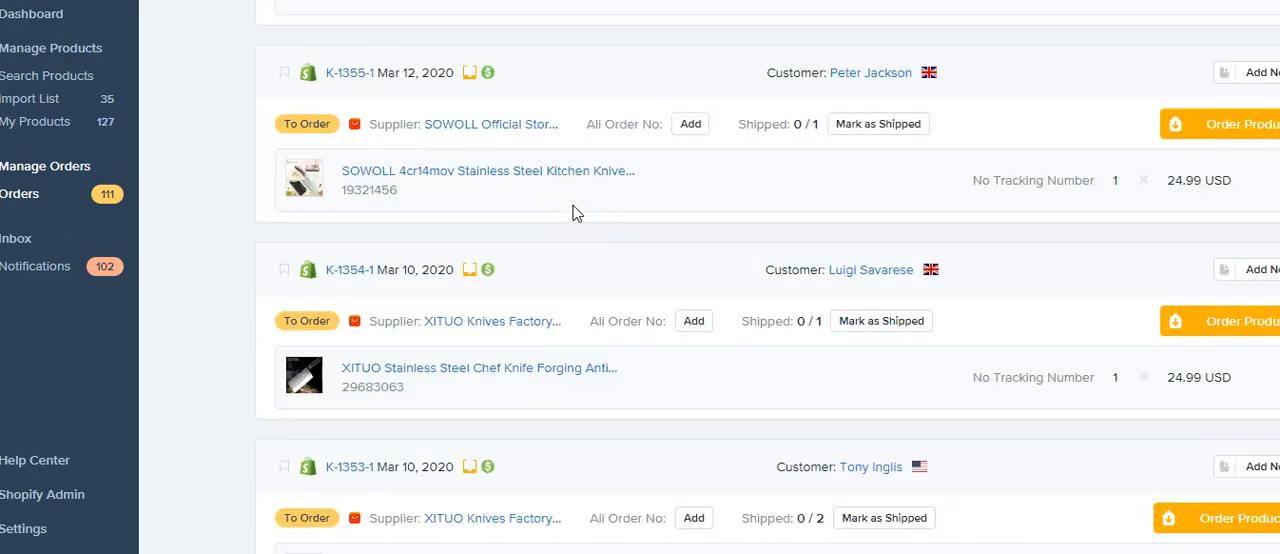
scroll(576, 213, up, 1)
scroll(572, 212, down, 8)
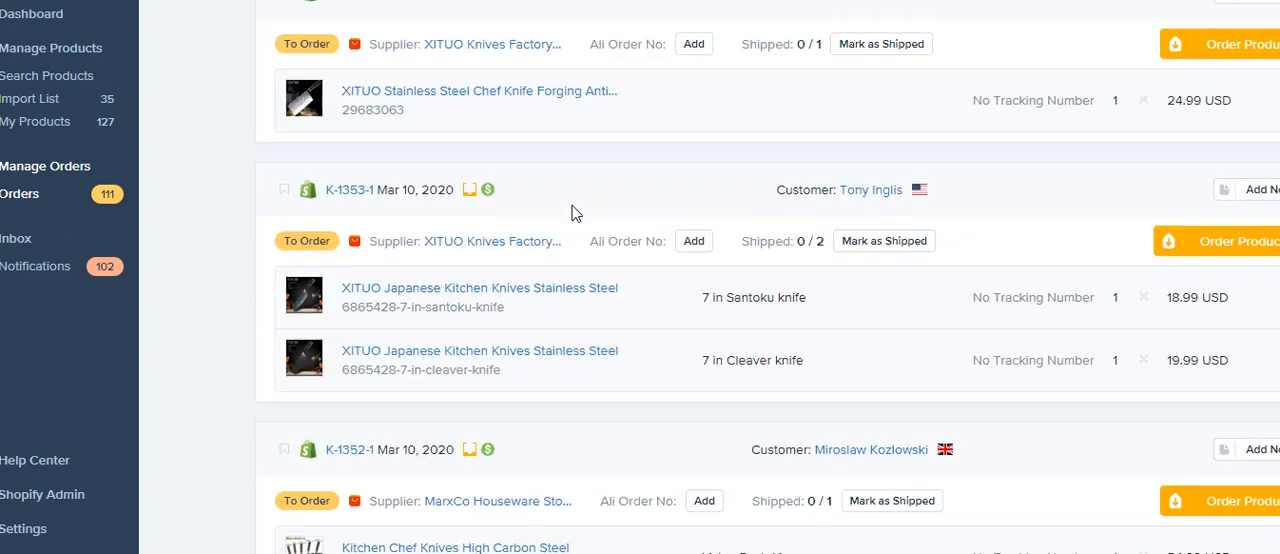
scroll(570, 206, down, 2)
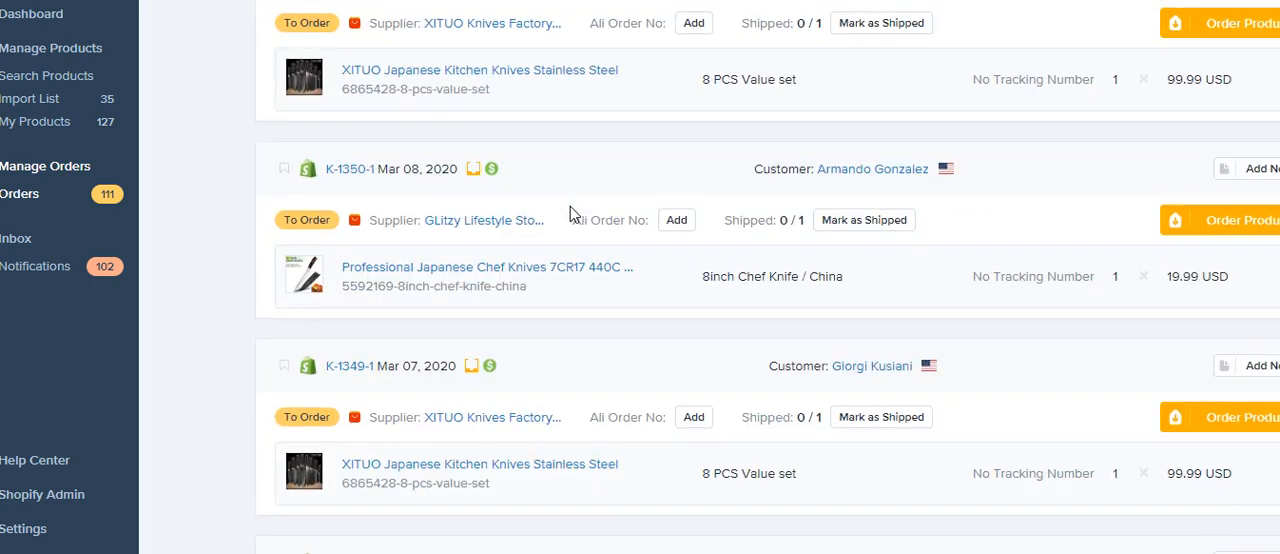
Step: Examine the March orders still waiting to be ordered, including their suppliers, product variants, prices and fulfillment status
scroll(570, 208, down, 1)
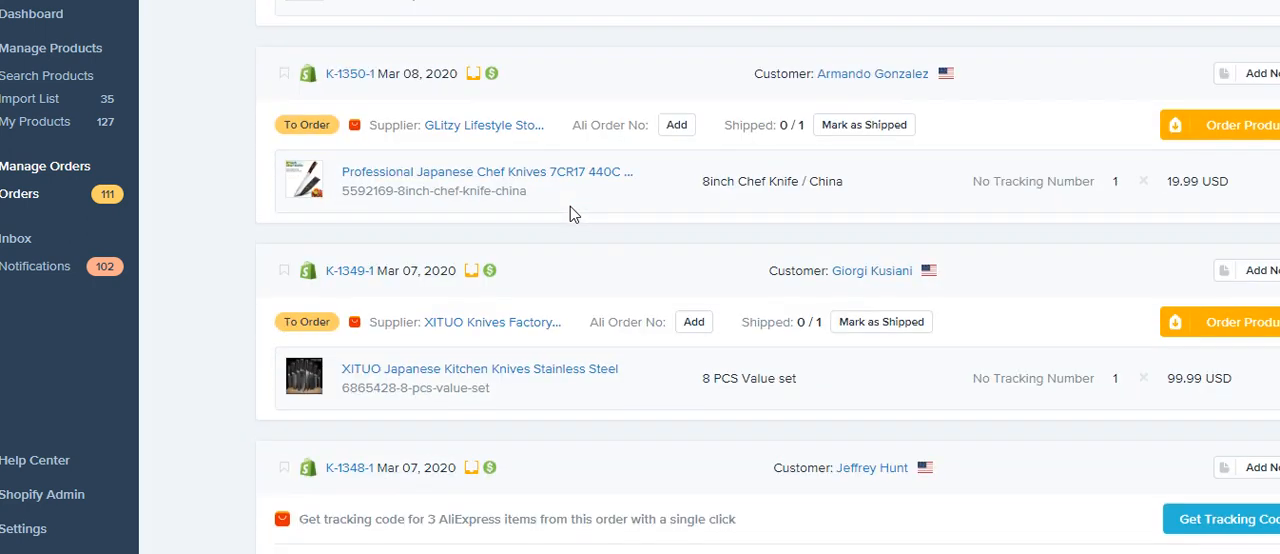
scroll(570, 206, up, 1)
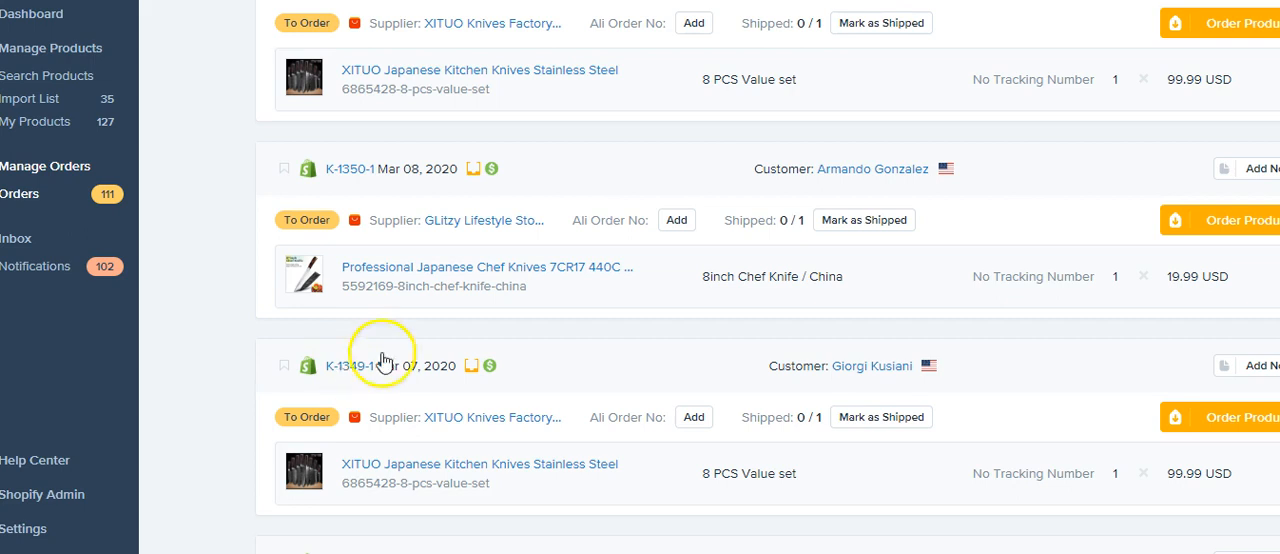
scroll(510, 318, up, 2)
scroll(510, 318, up, 7)
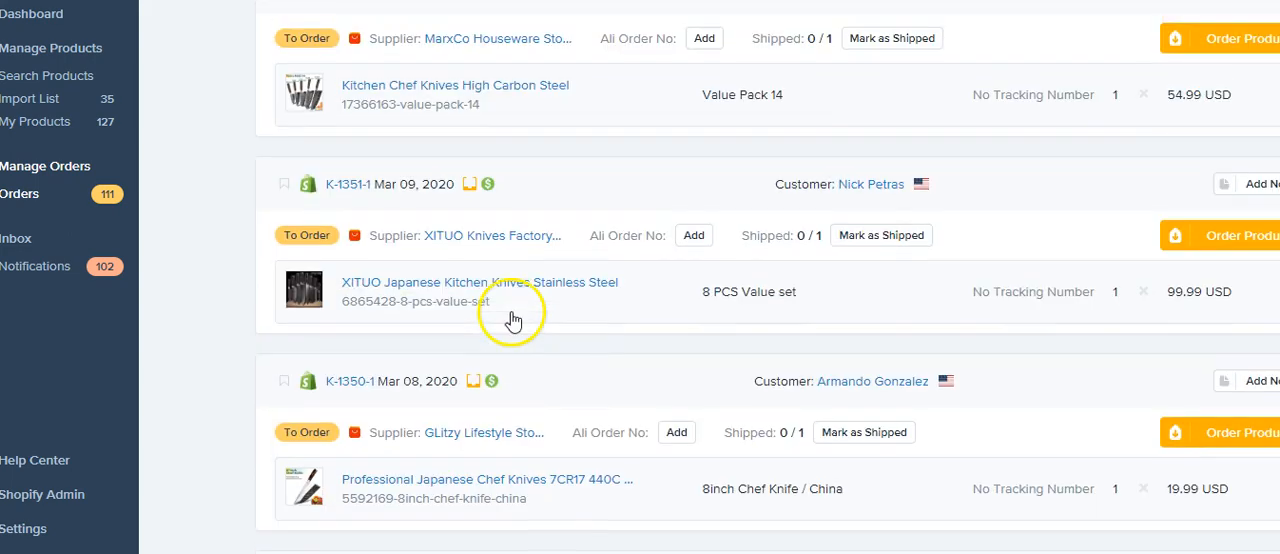
scroll(510, 318, up, 1)
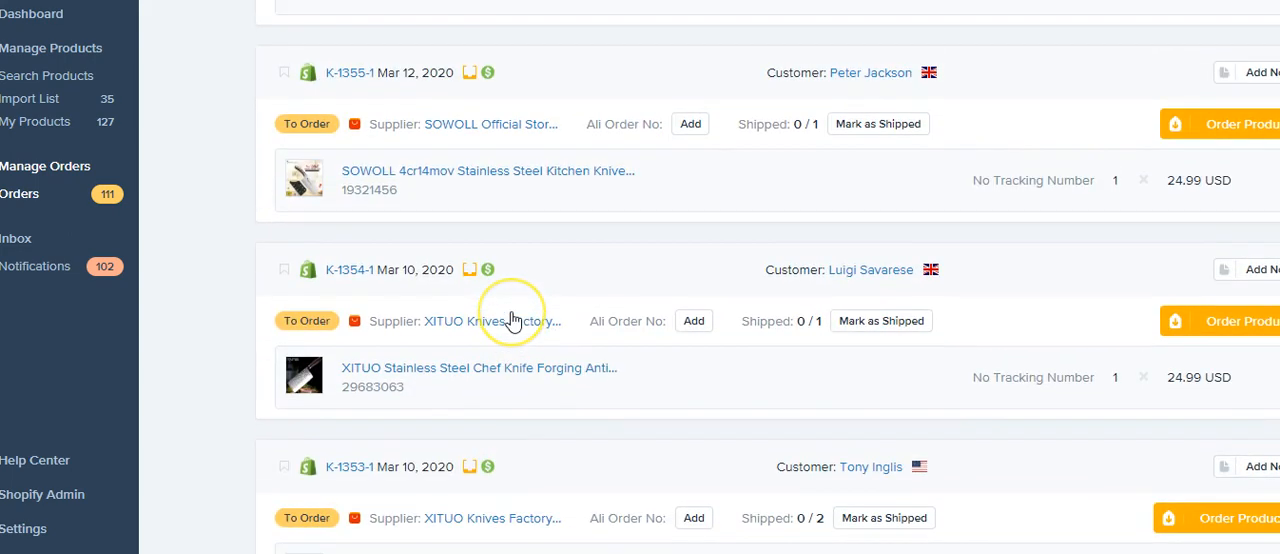
scroll(510, 318, up, 7)
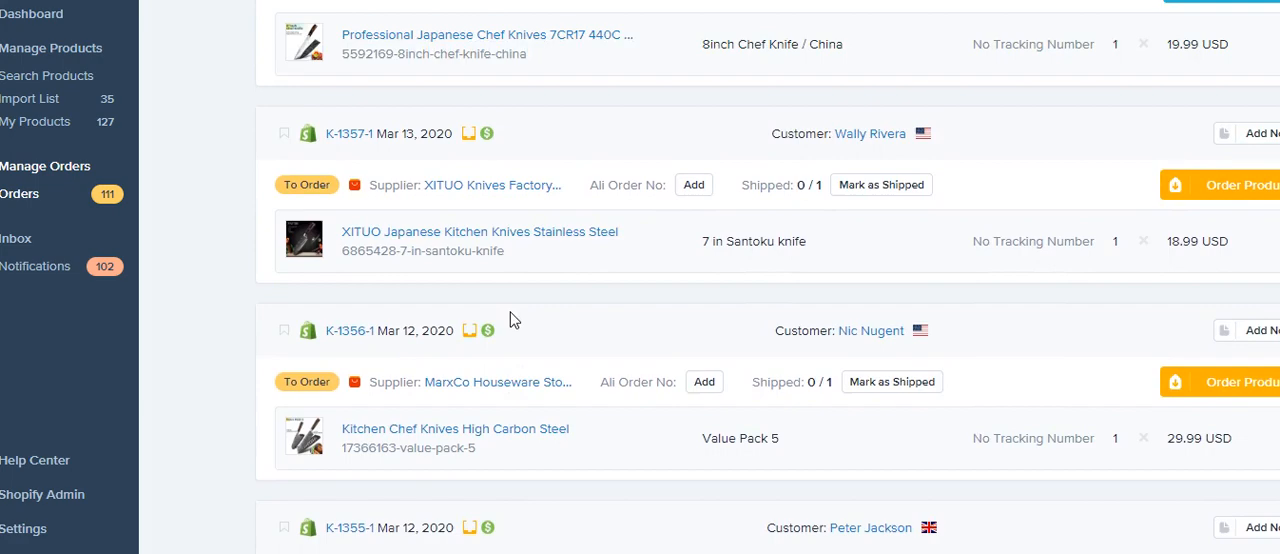
scroll(505, 313, down, 20)
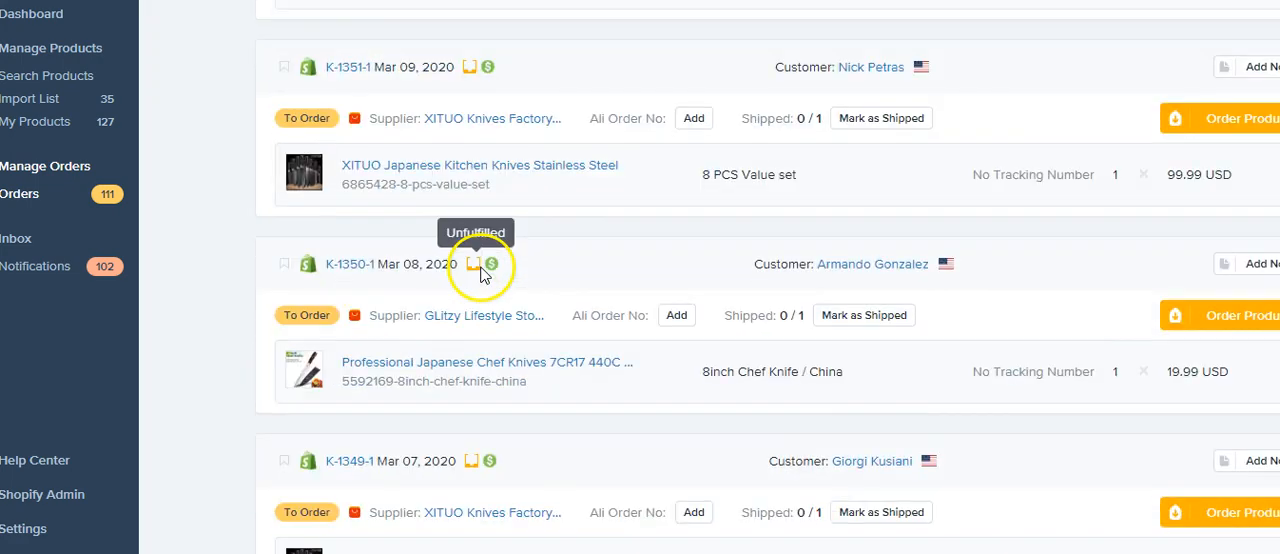
Step: Review the orders from mid-February to early March for their shipped or in-processing status, suppliers and tracking codes
scroll(478, 276, down, 10)
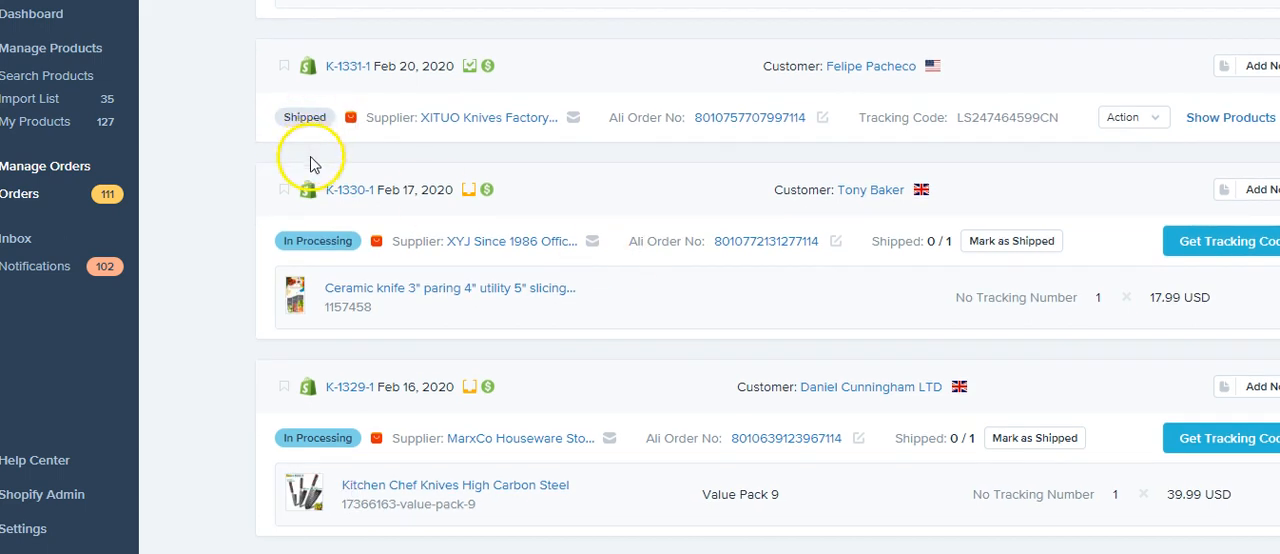
scroll(310, 197, up, 8)
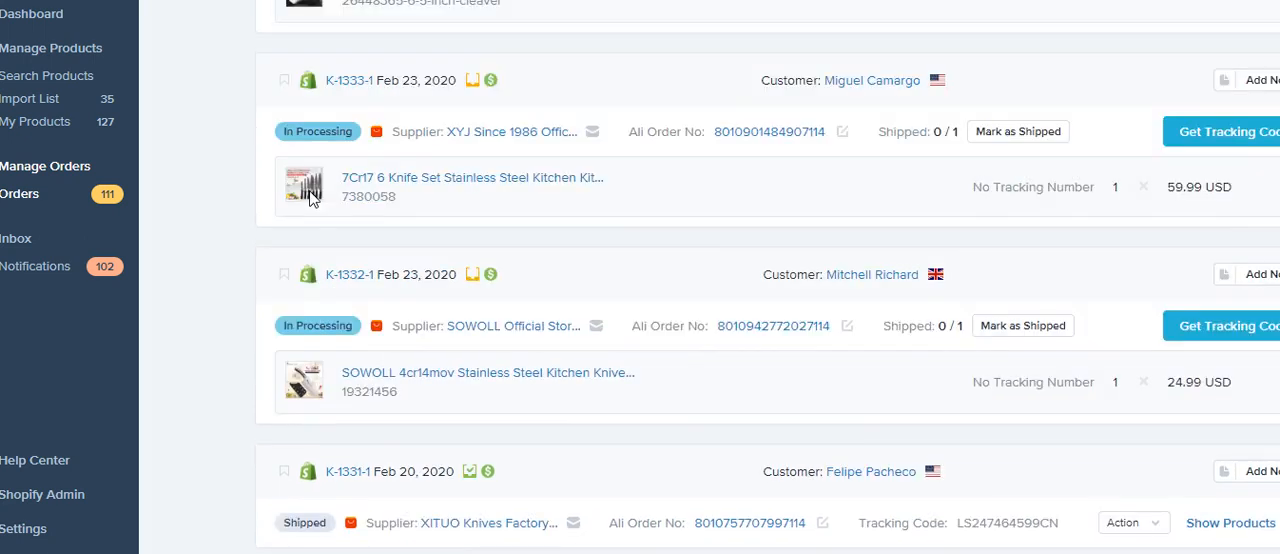
scroll(310, 199, up, 1)
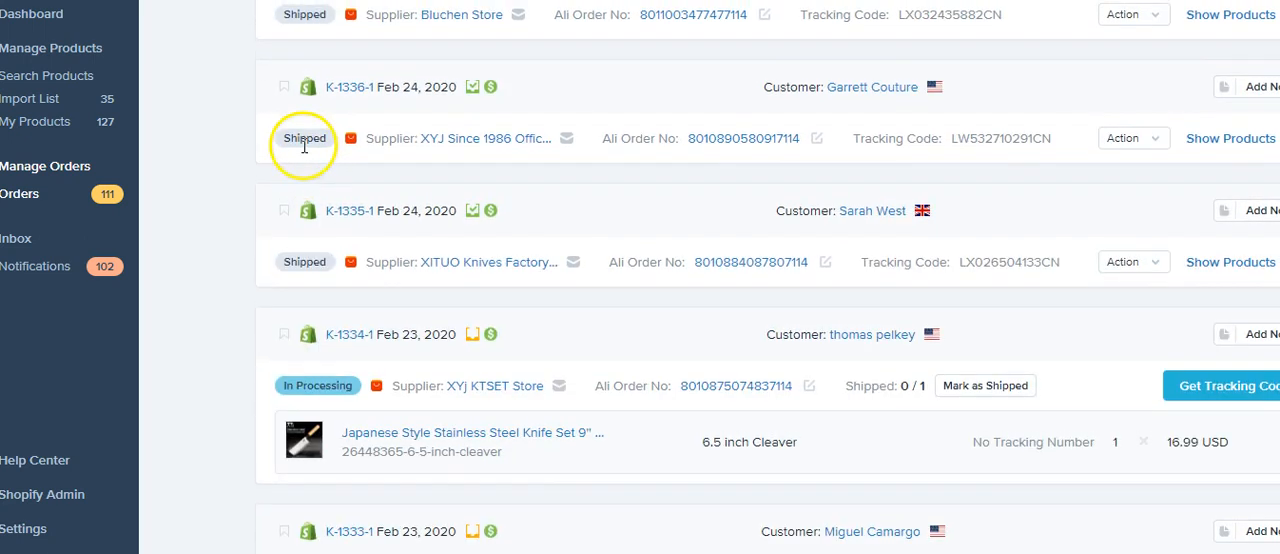
scroll(320, 200, up, 2)
scroll(320, 200, up, 1)
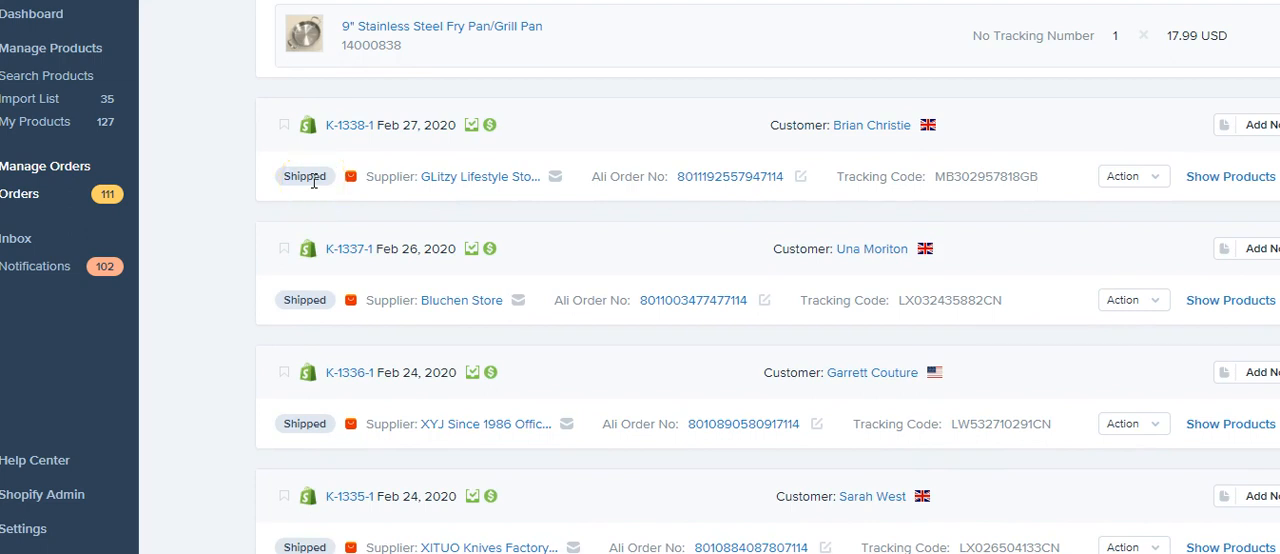
scroll(313, 181, up, 3)
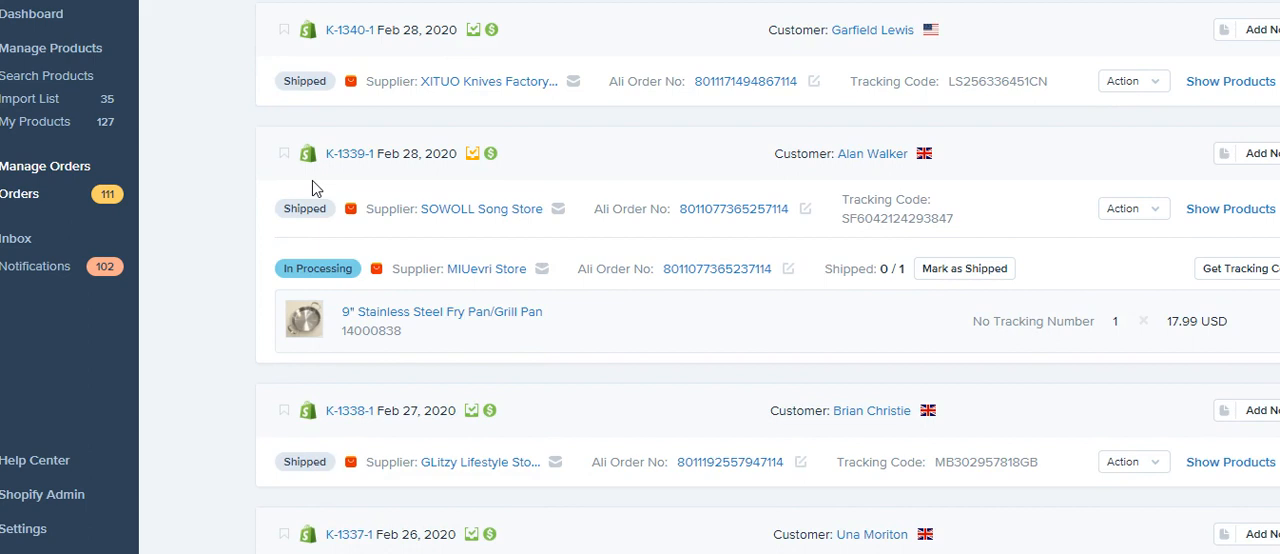
scroll(312, 187, up, 2)
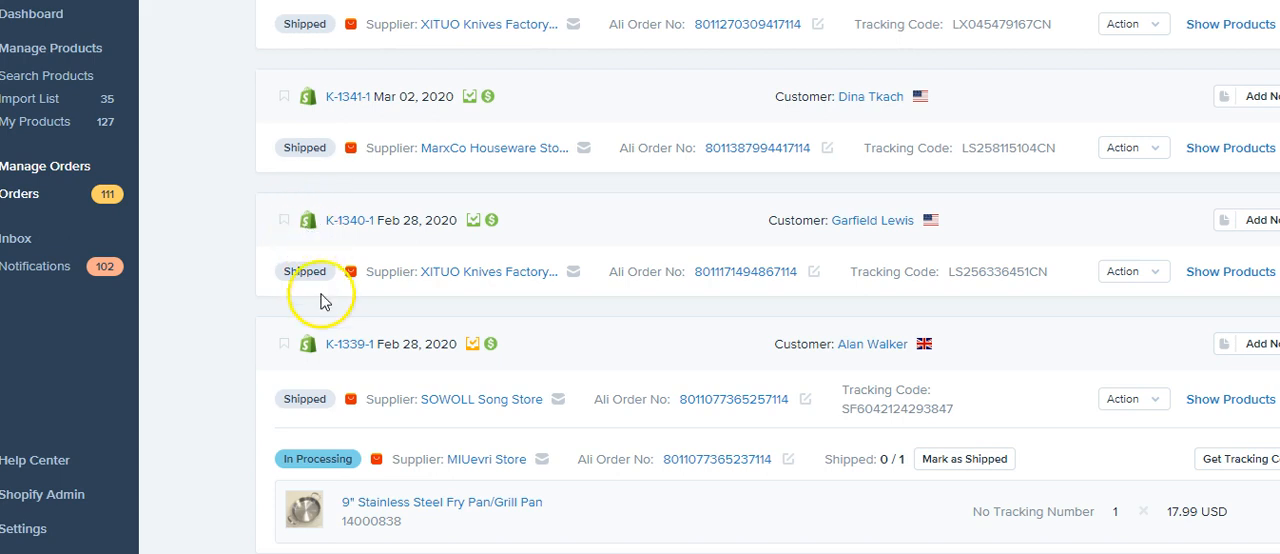
scroll(312, 320, down, 5)
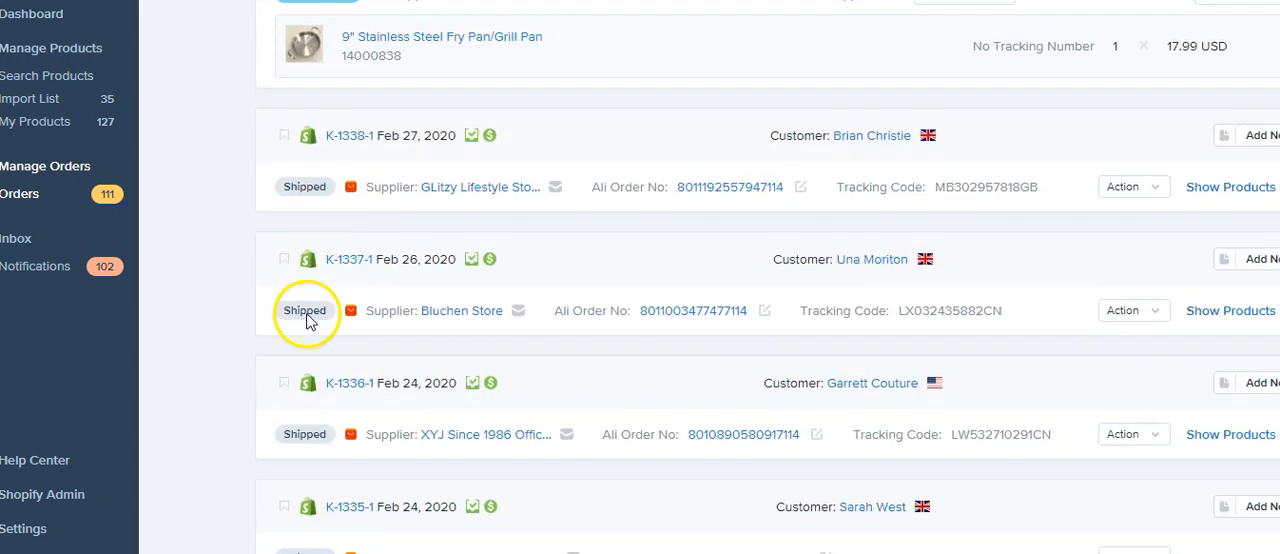
scroll(308, 320, up, 10)
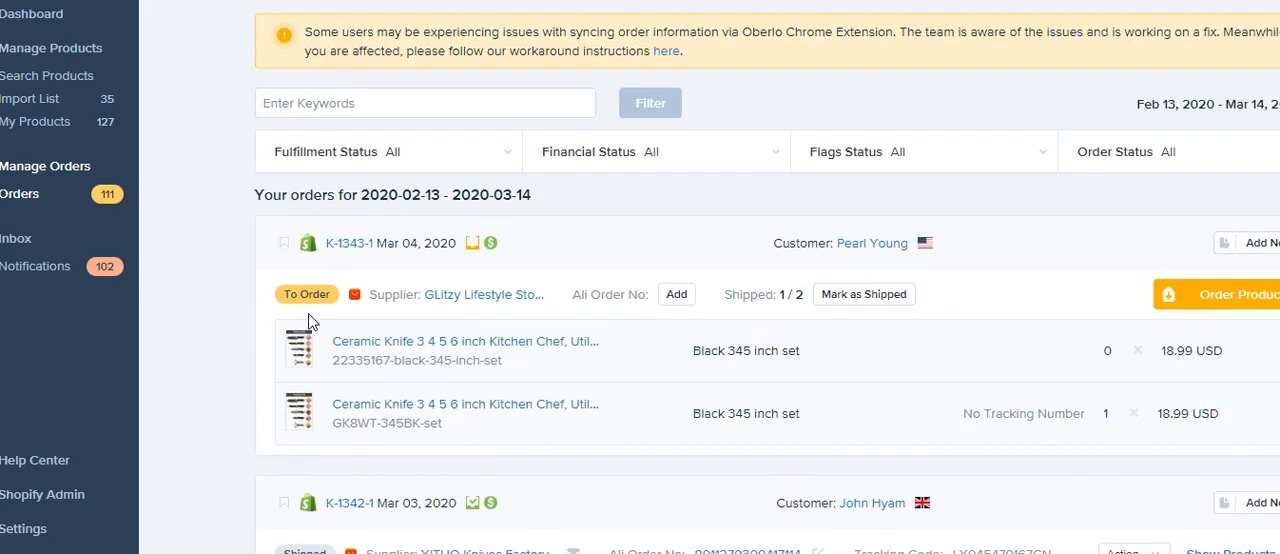
scroll(310, 320, down, 4)
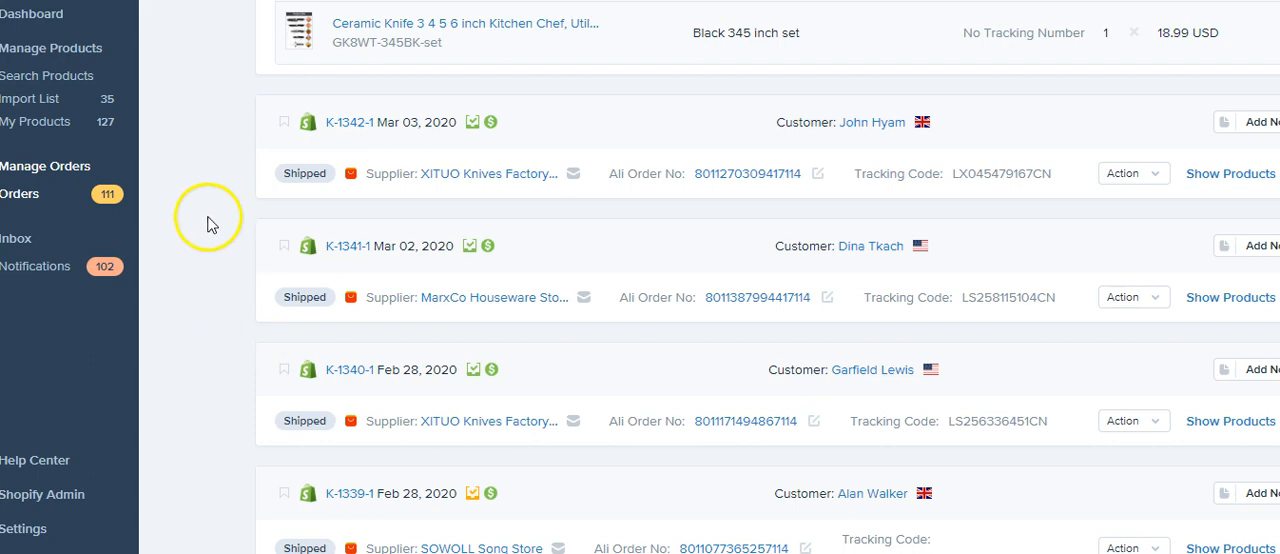
scroll(190, 225, down, 2)
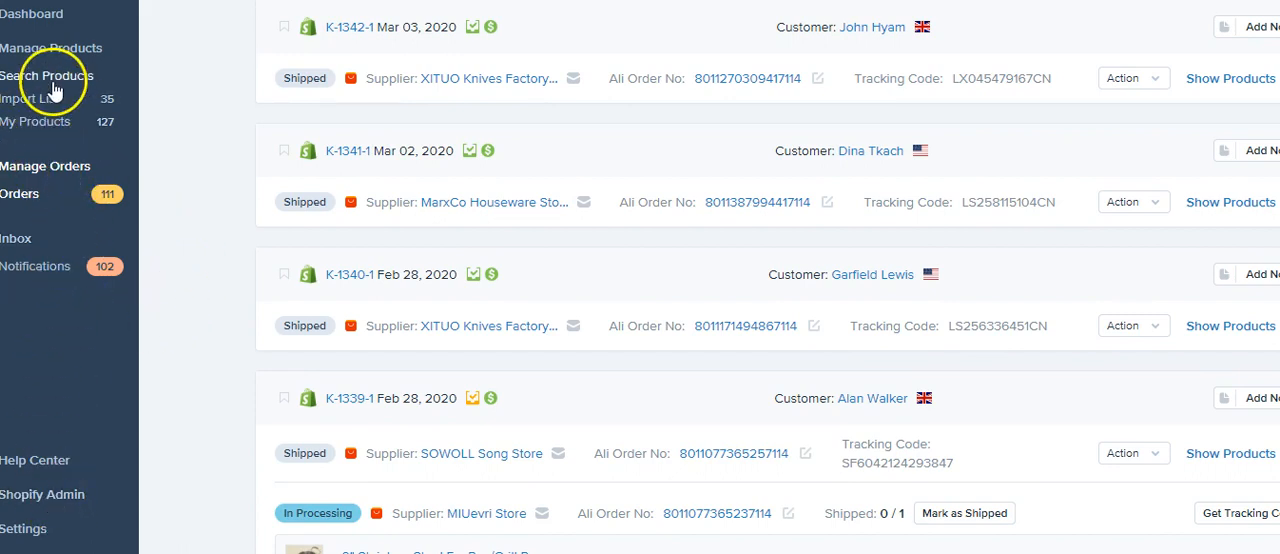
scroll(54, 91, up, 5)
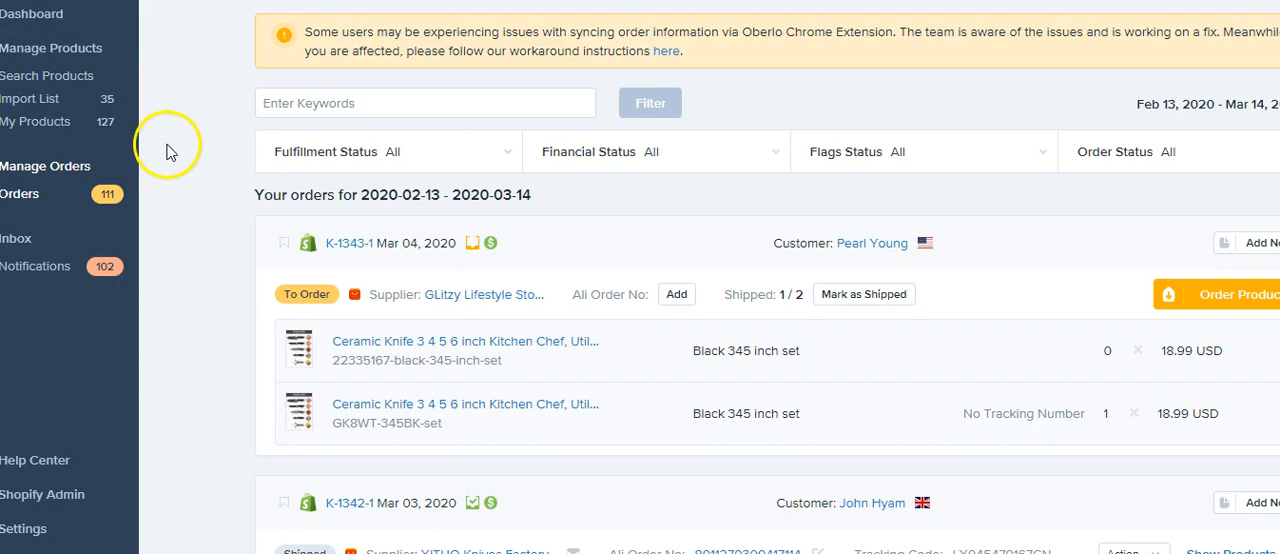
scroll(168, 170, down, 1)
scroll(171, 251, up, 1)
click(166, 88)
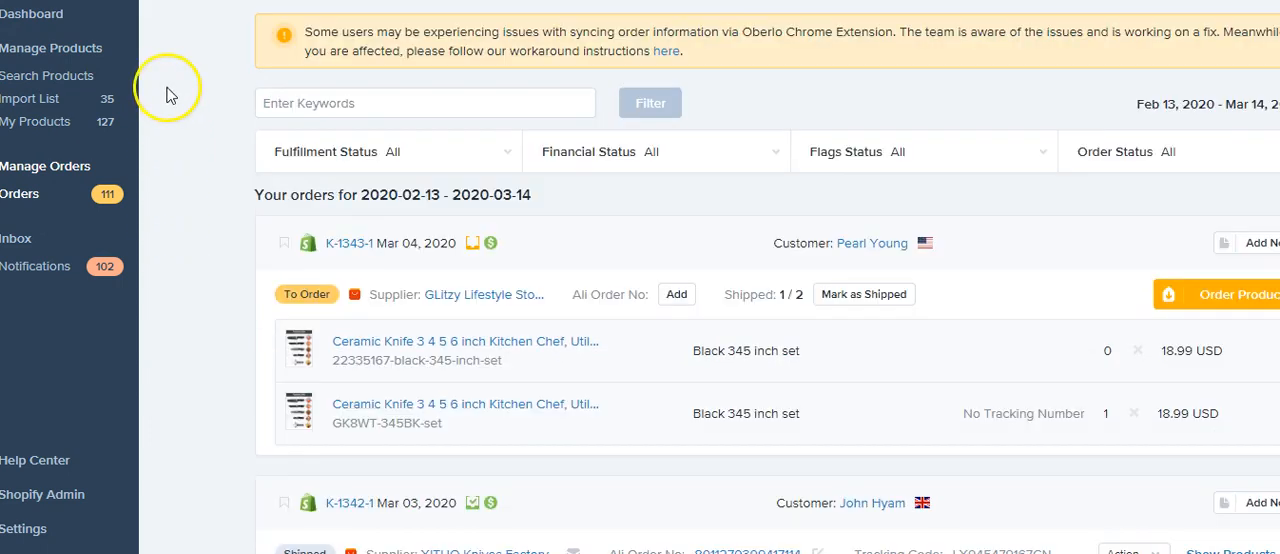